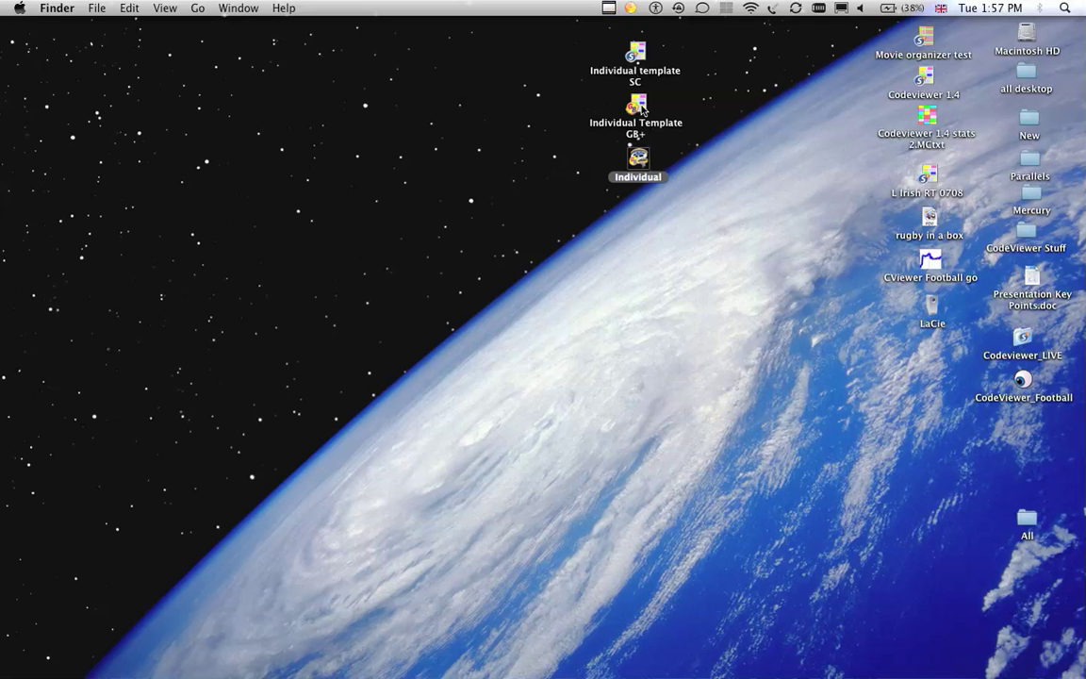
Open the Individual Template GB+ code window and move it lower so the desktop files above it are uncovered.
double_click(640, 107)
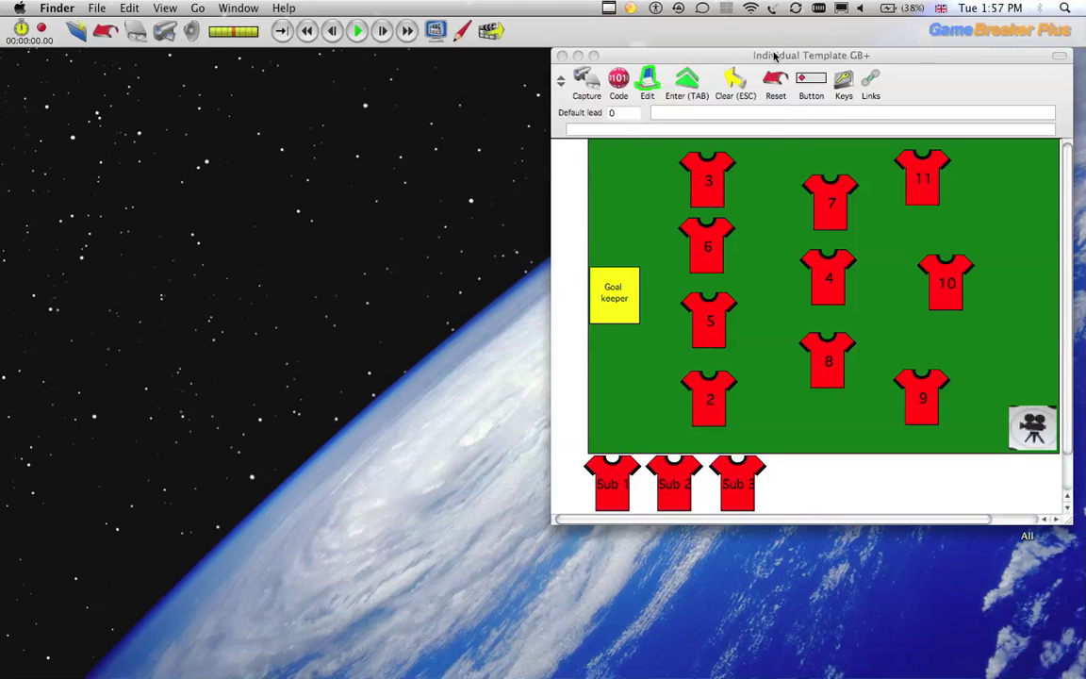
mouse_move(774, 58)
mouse_down()
mouse_move(760, 102)
mouse_move(784, 55)
mouse_up()
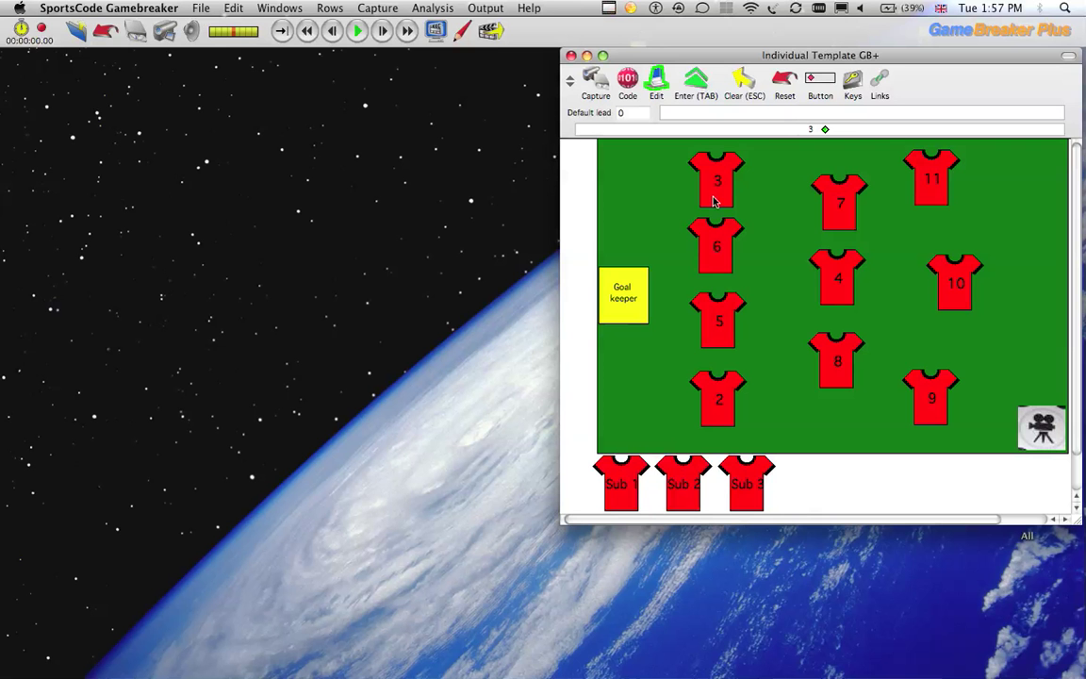
drag(733, 59, 720, 200)
Open the Individual timeline, scrub through its video and coded player instances, and close the timeline.
double_click(632, 164)
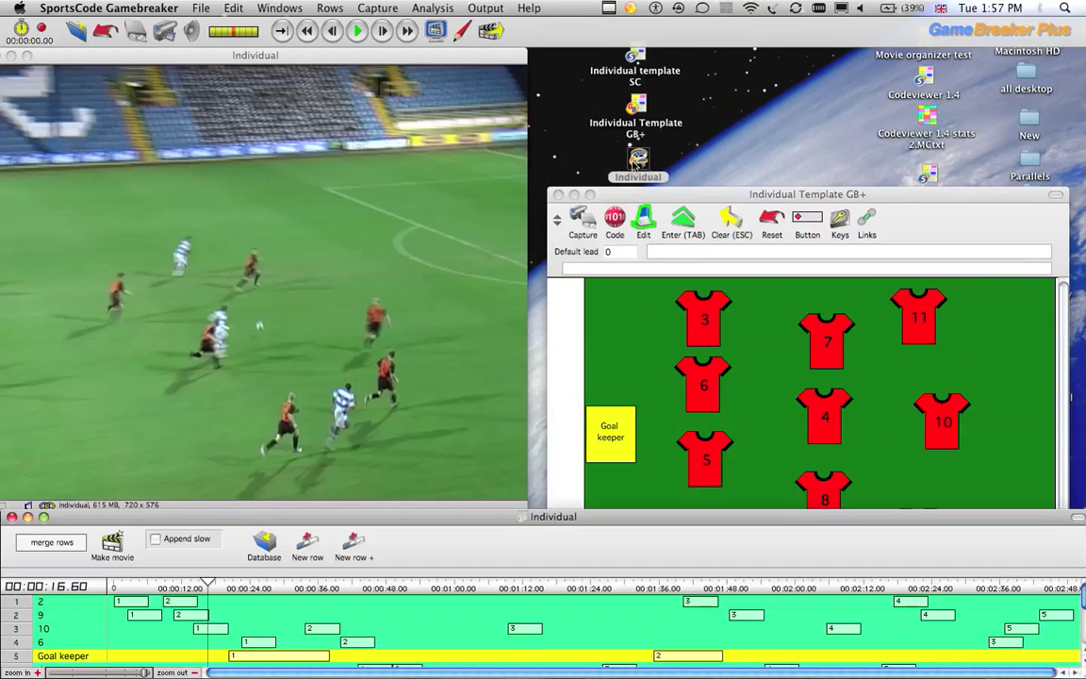
drag(210, 582, 625, 622)
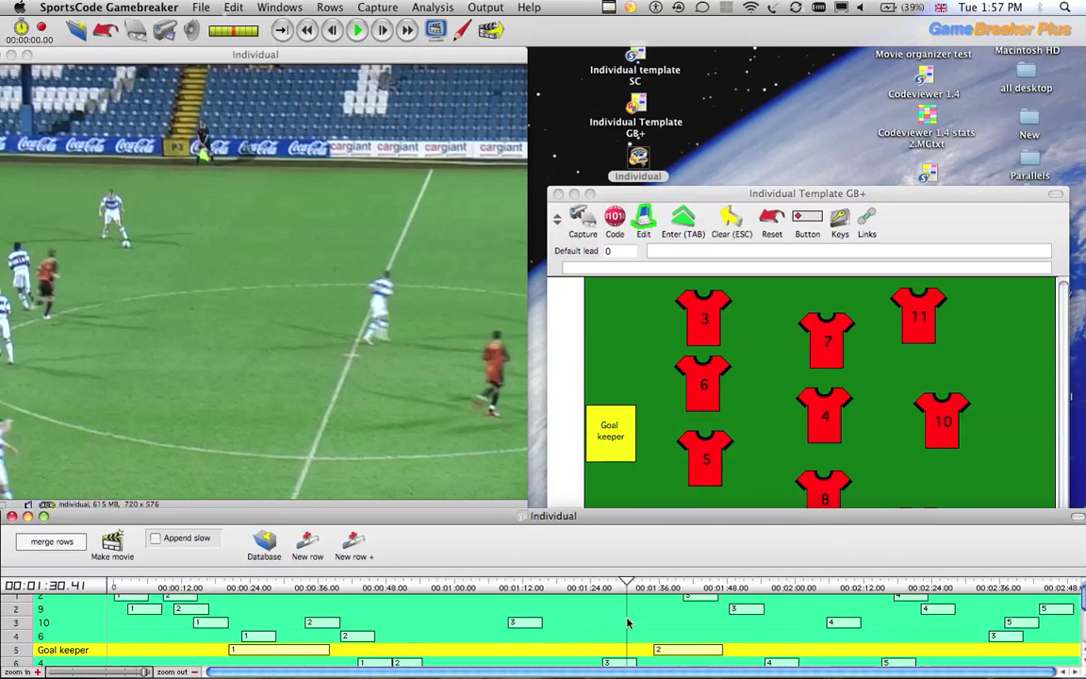
scroll(626, 622, down, 3)
scroll(626, 622, up, 3)
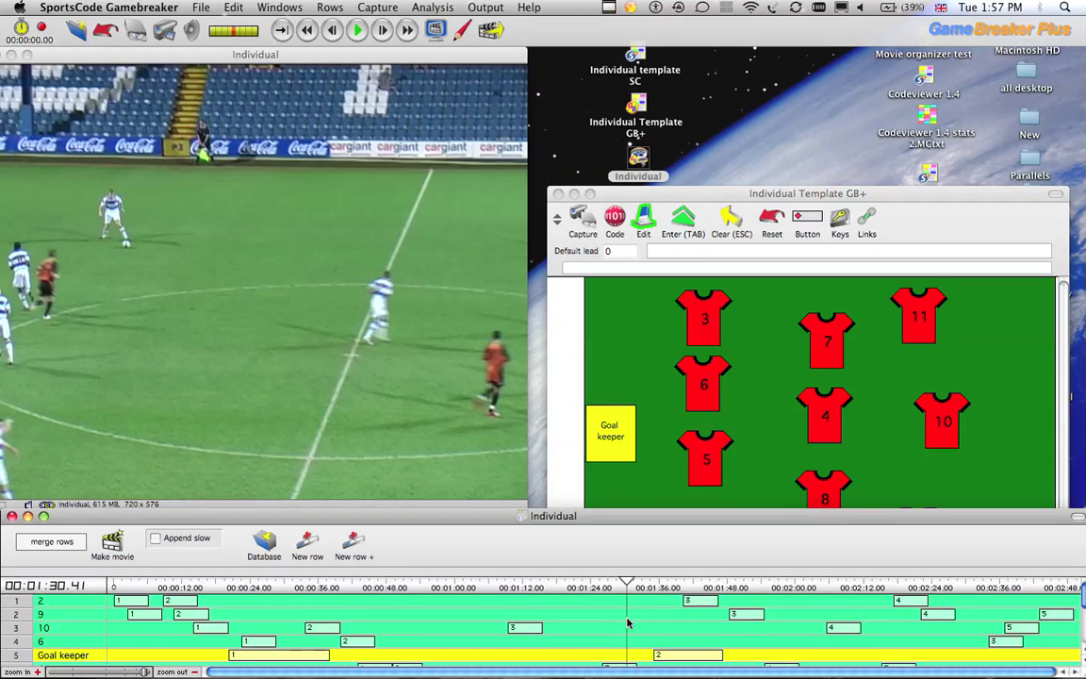
drag(626, 582, 114, 584)
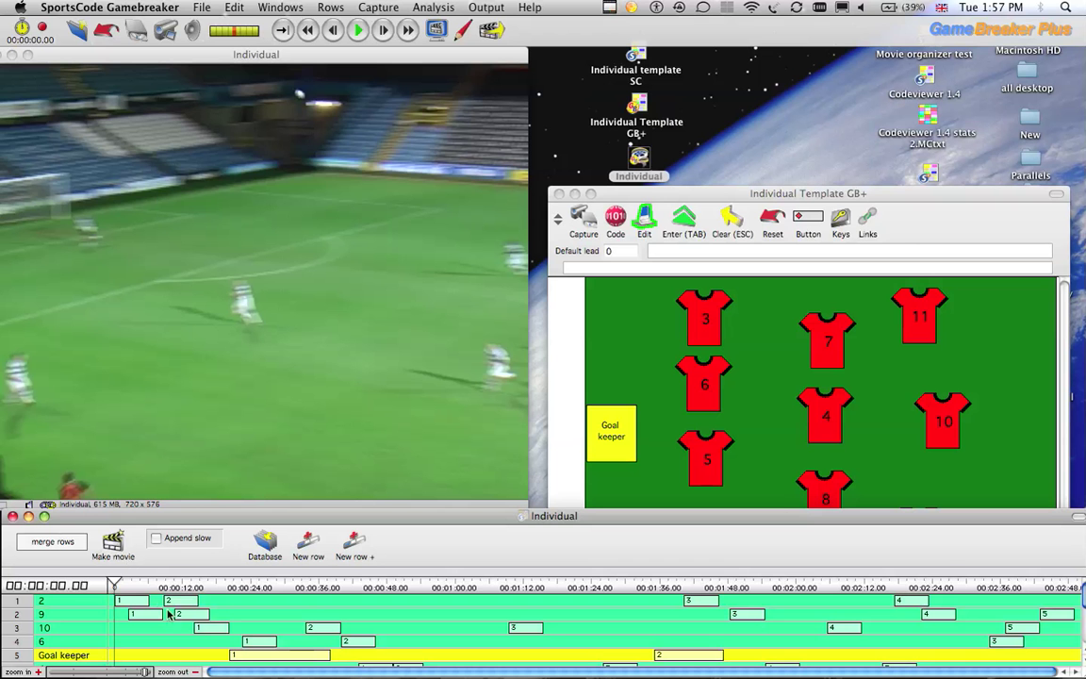
drag(112, 586, 786, 609)
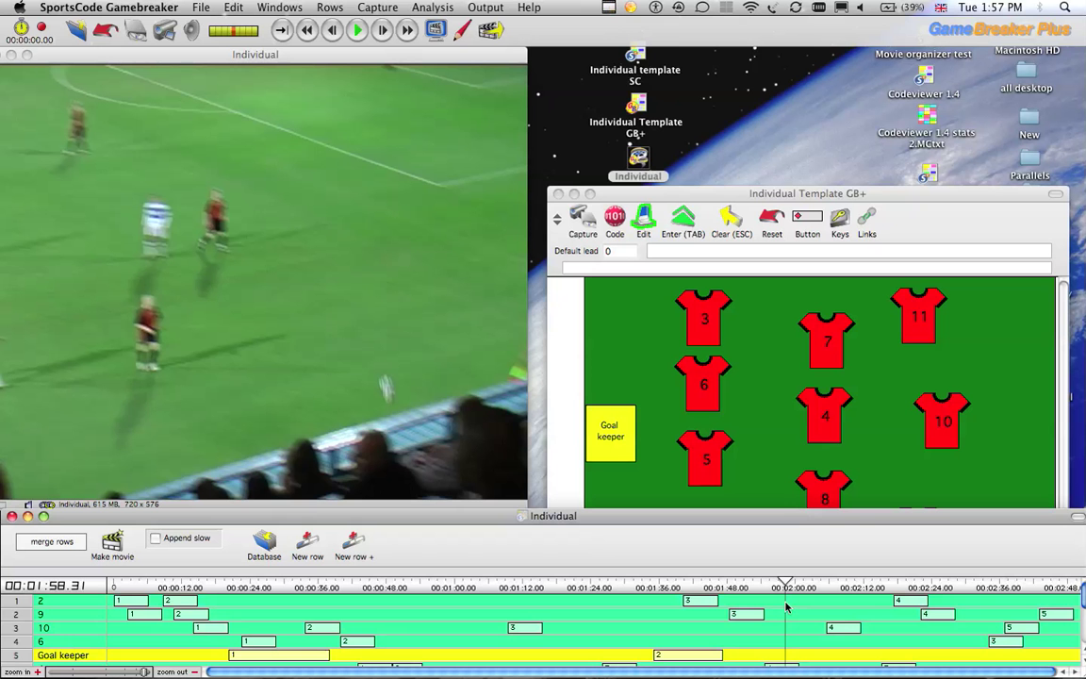
drag(786, 609, 343, 606)
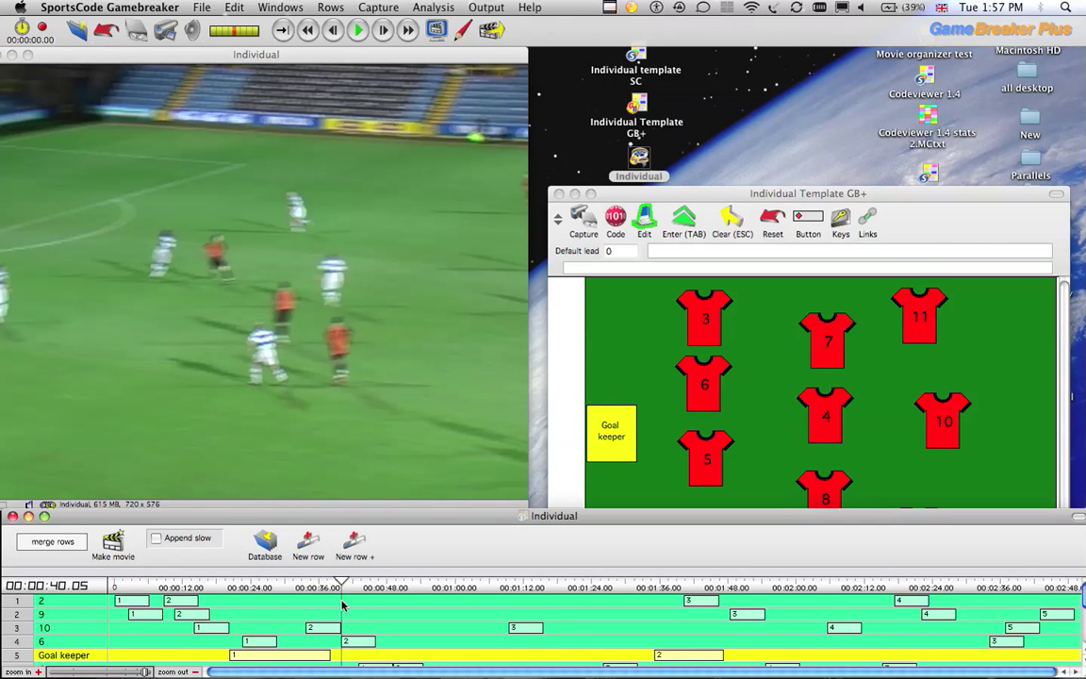
click(15, 518)
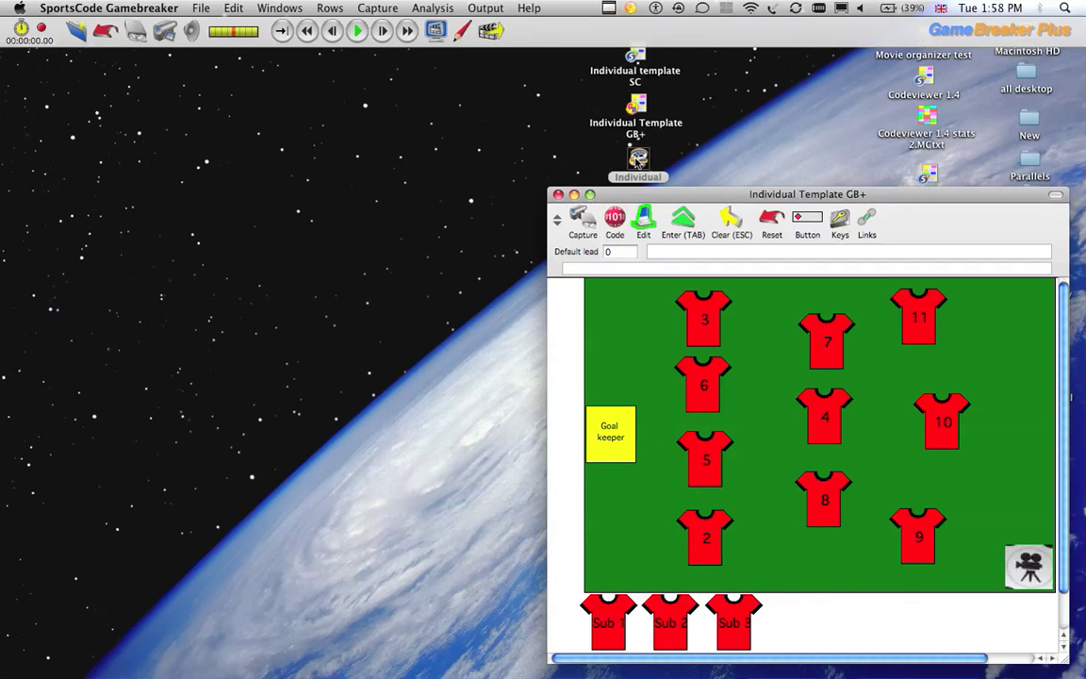
Switch to SportsCode with the Individual timeline and Individual template SC open, and place the template beside the video.
drag(638, 160, 8, 506)
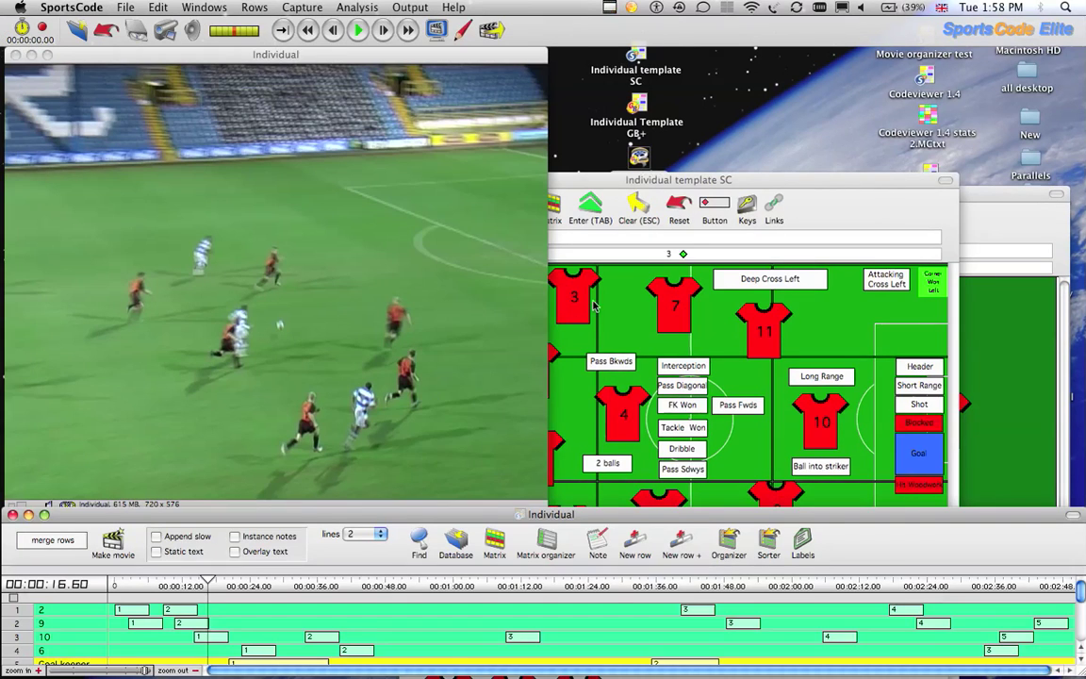
drag(660, 180, 754, 675)
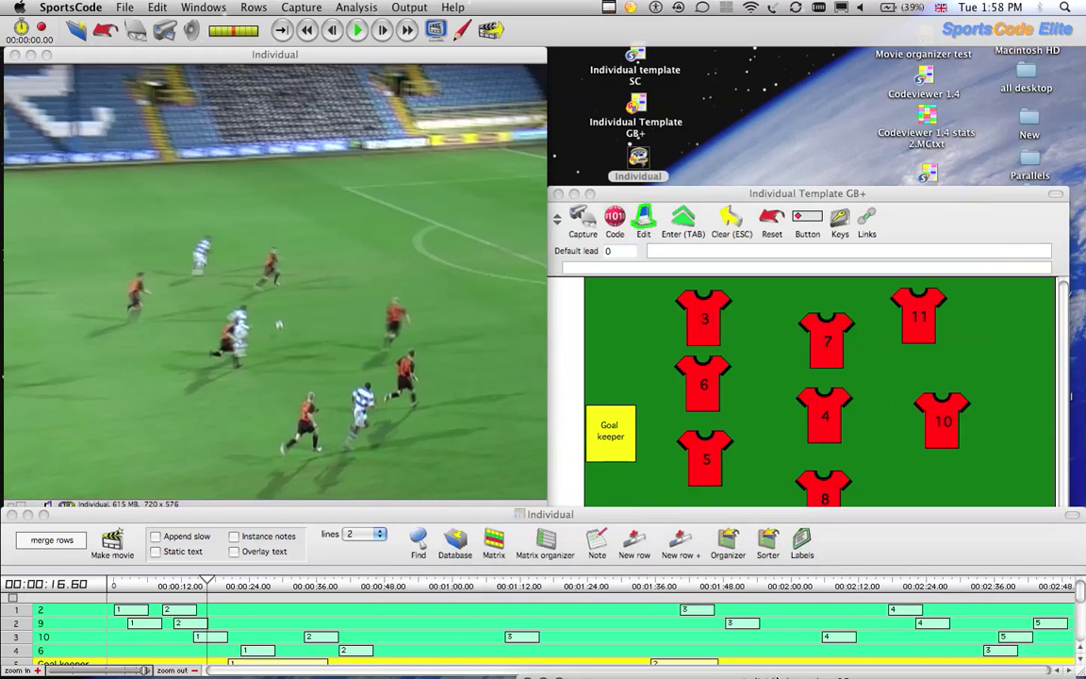
drag(780, 677, 769, 668)
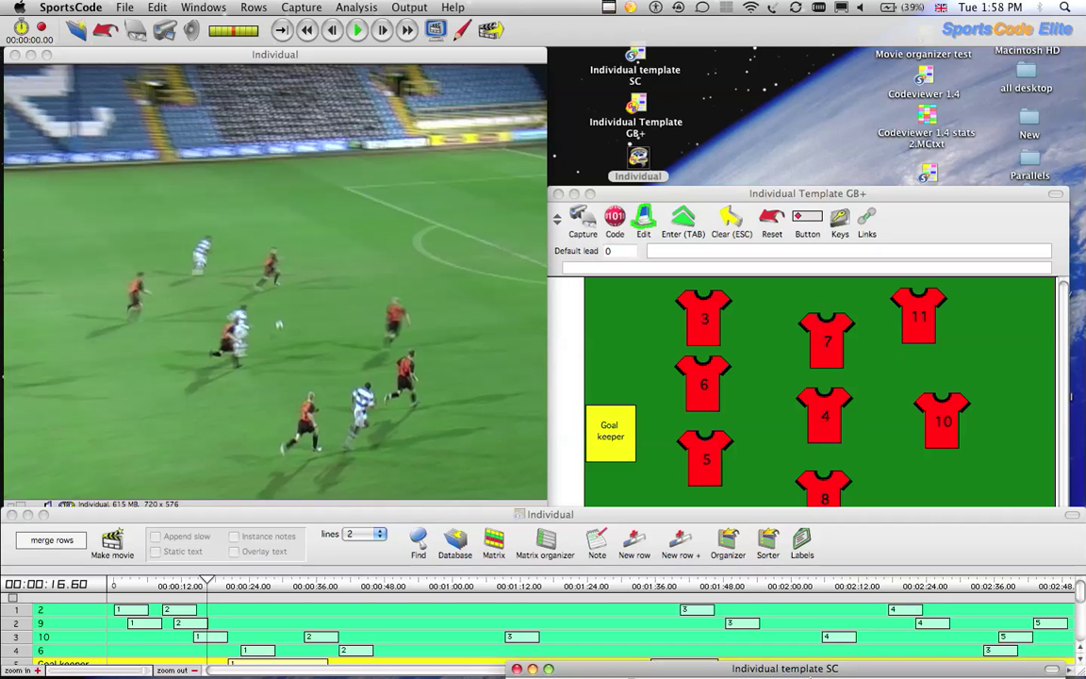
drag(803, 671, 826, 58)
drag(828, 5, 829, 6)
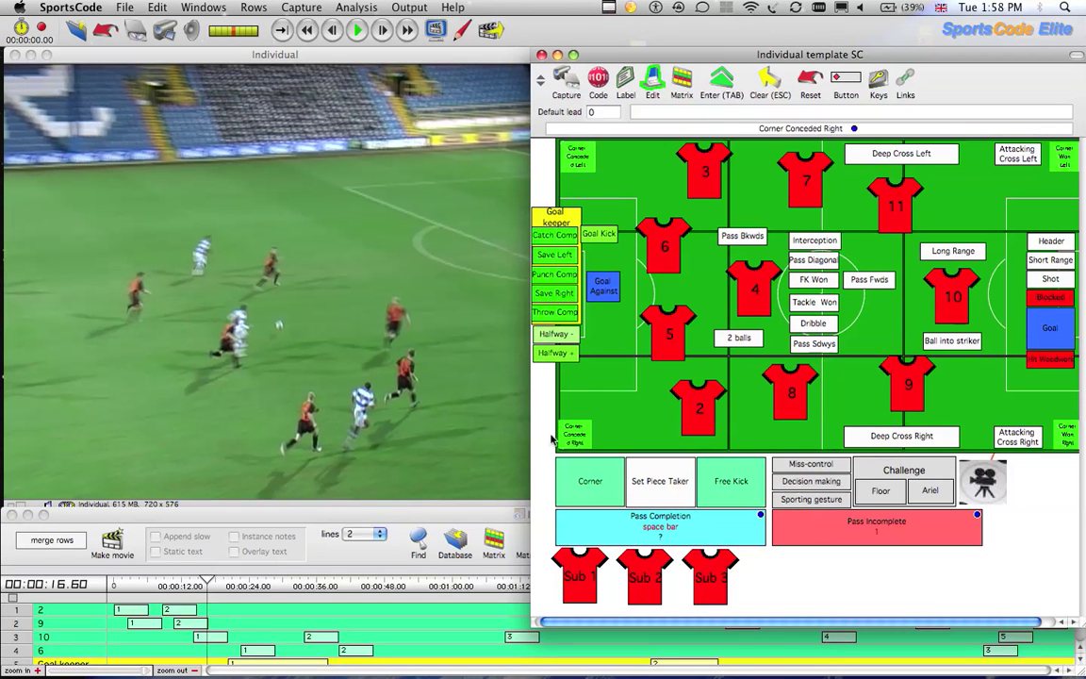
Return the timeline playhead to the start and put the Individual template SC code window in label mode.
click(504, 514)
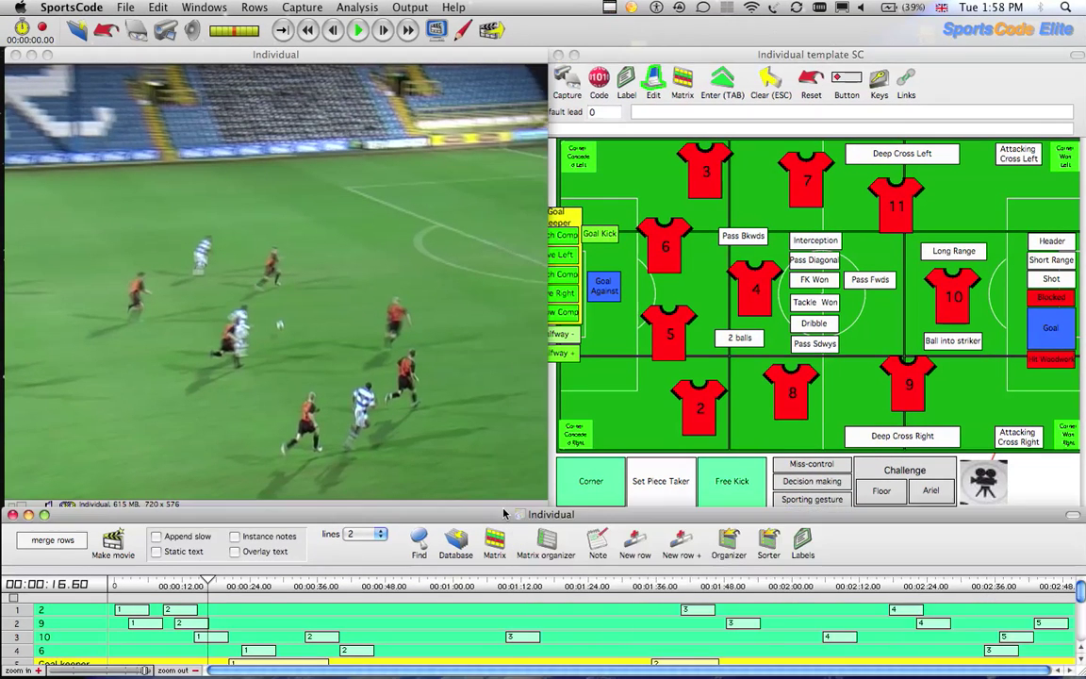
drag(209, 576, 111, 580)
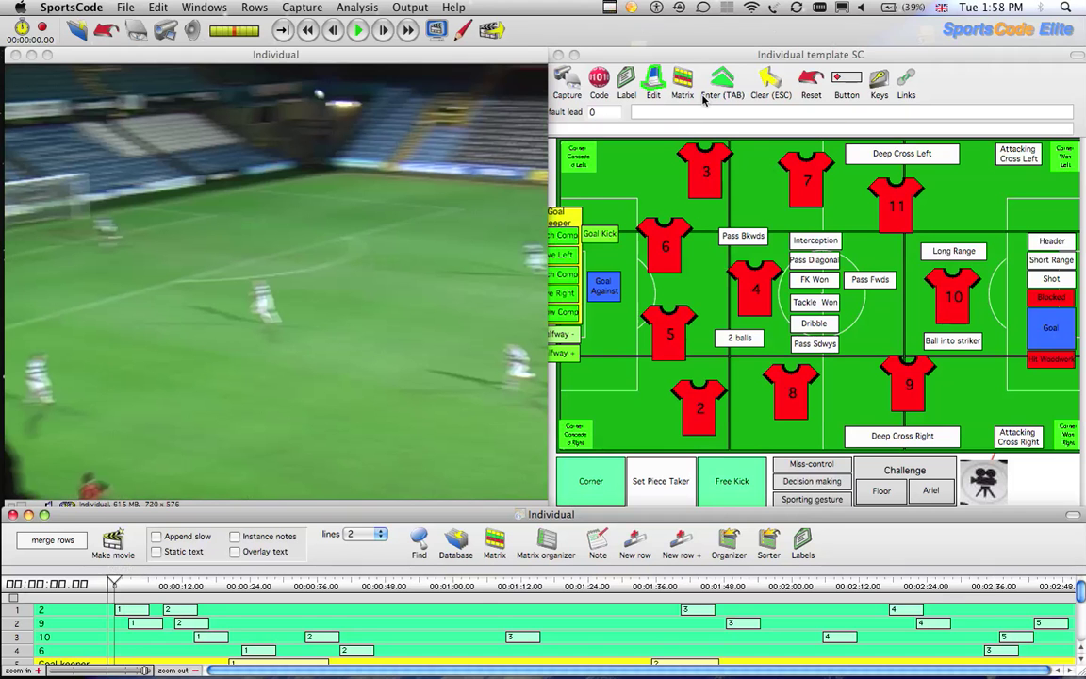
click(677, 57)
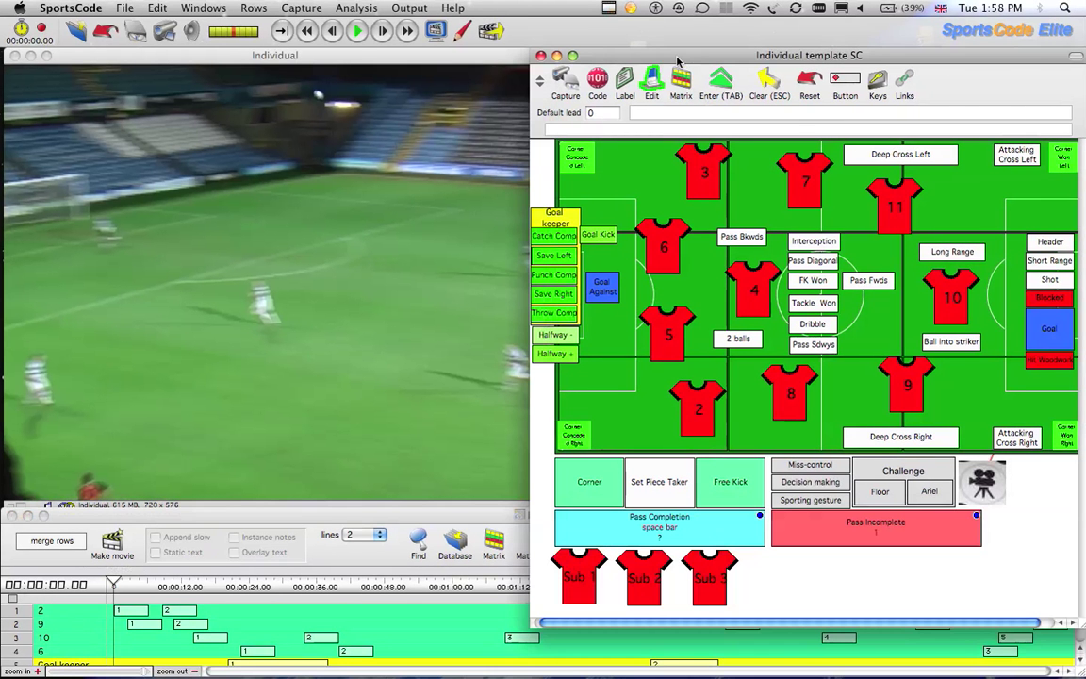
click(623, 80)
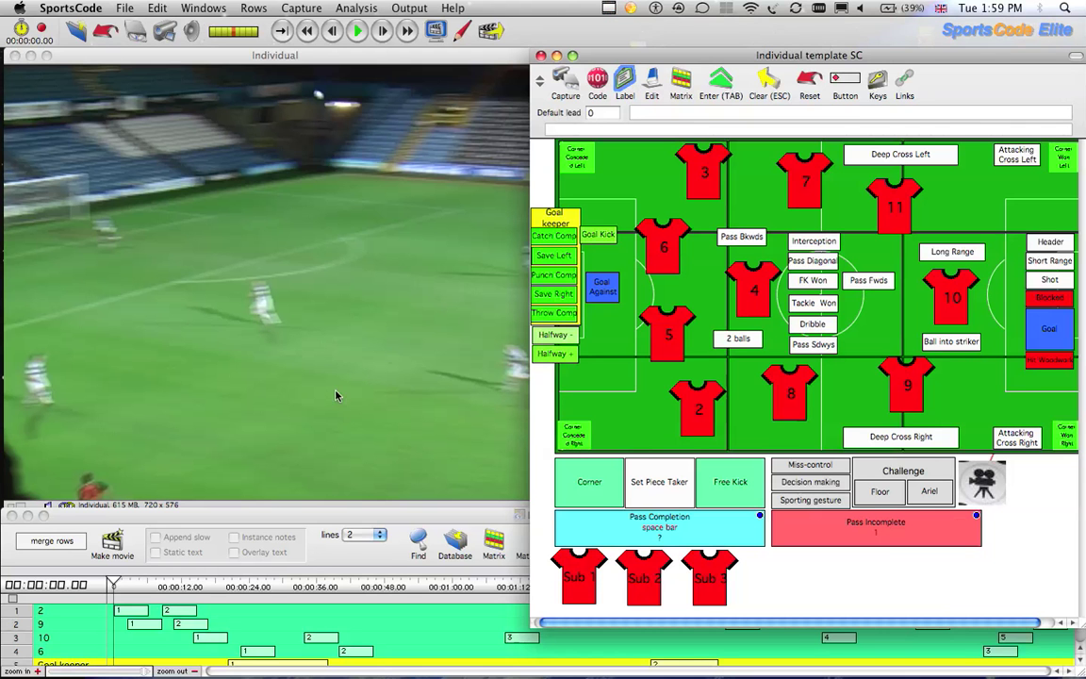
Select all instances in the player 10 row, move the template window clear of the video, and play the instances.
click(23, 642)
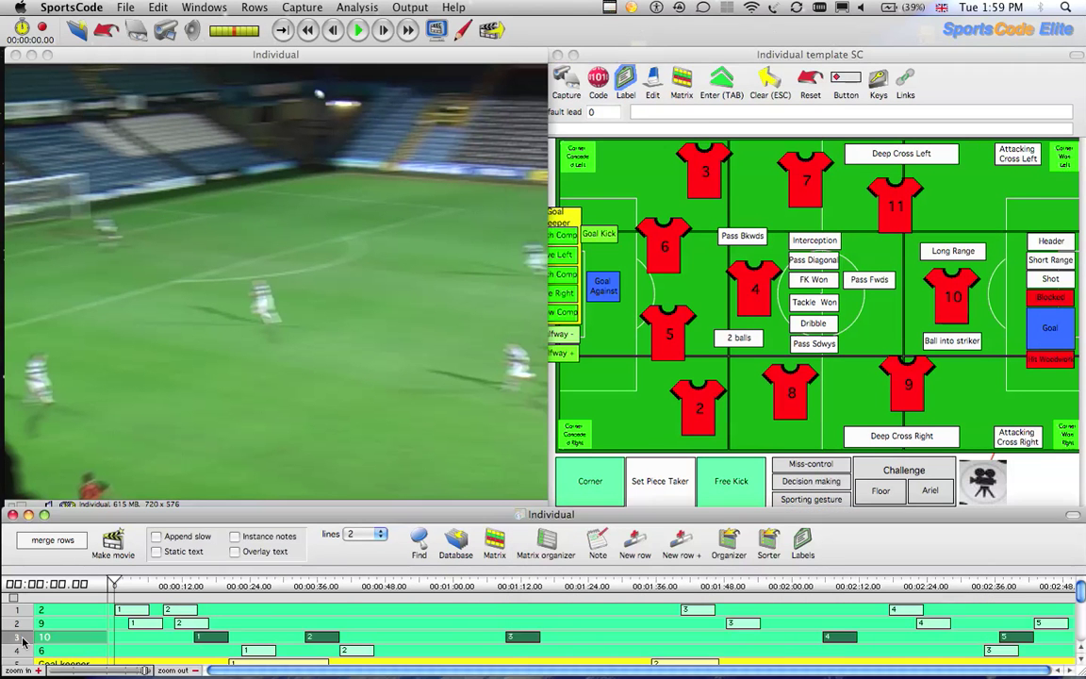
click(653, 54)
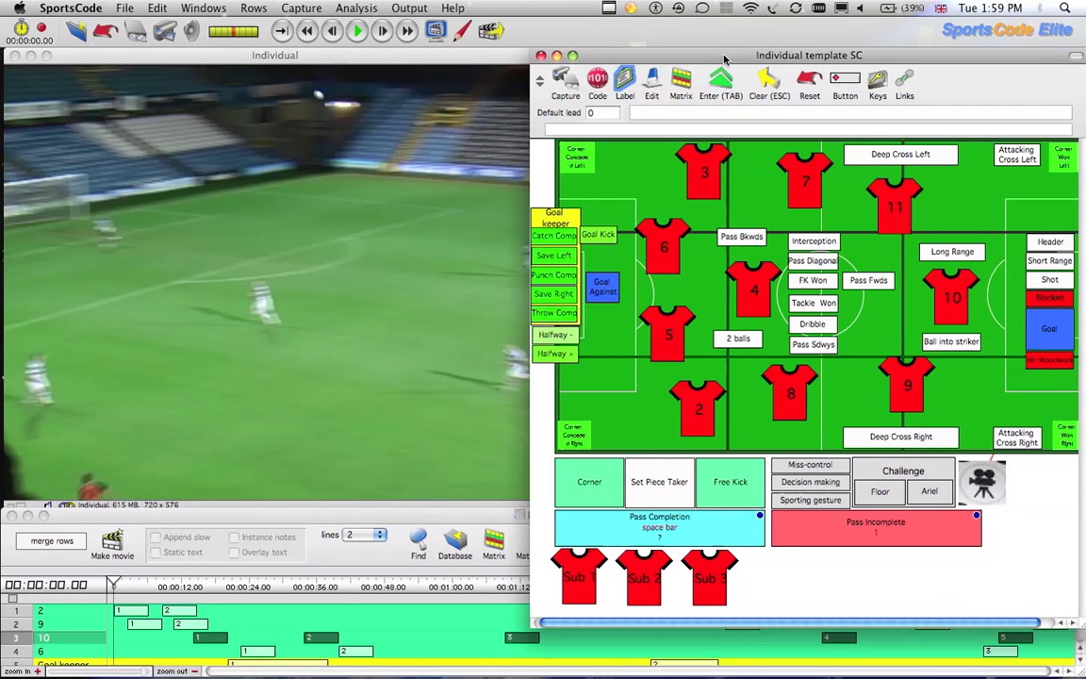
drag(724, 59, 741, 60)
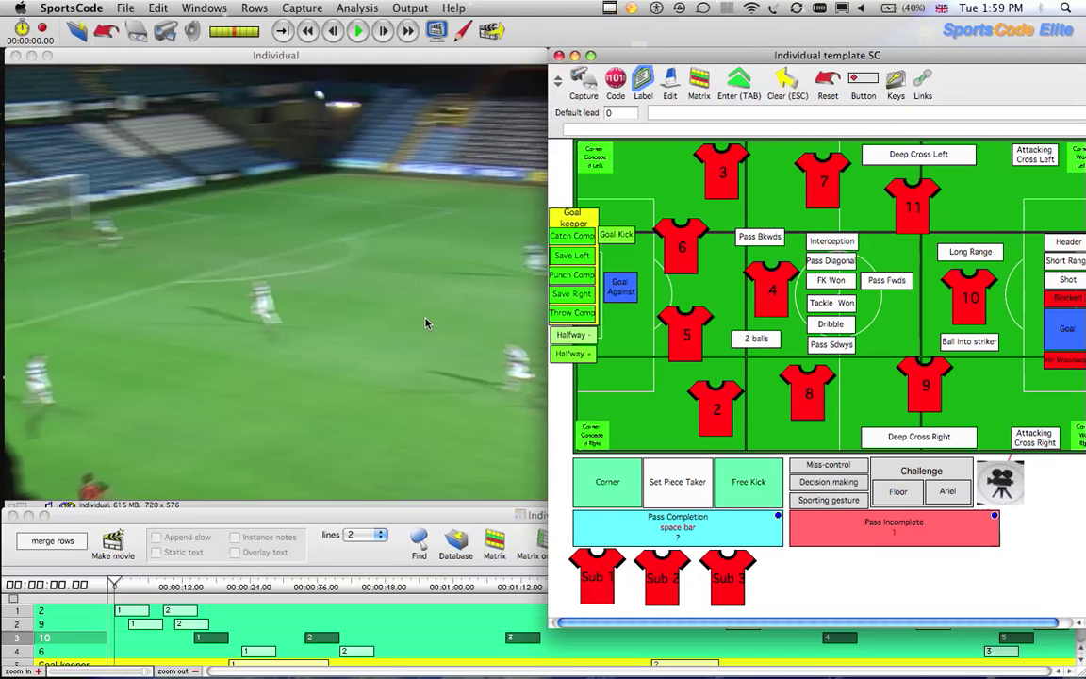
key(space)
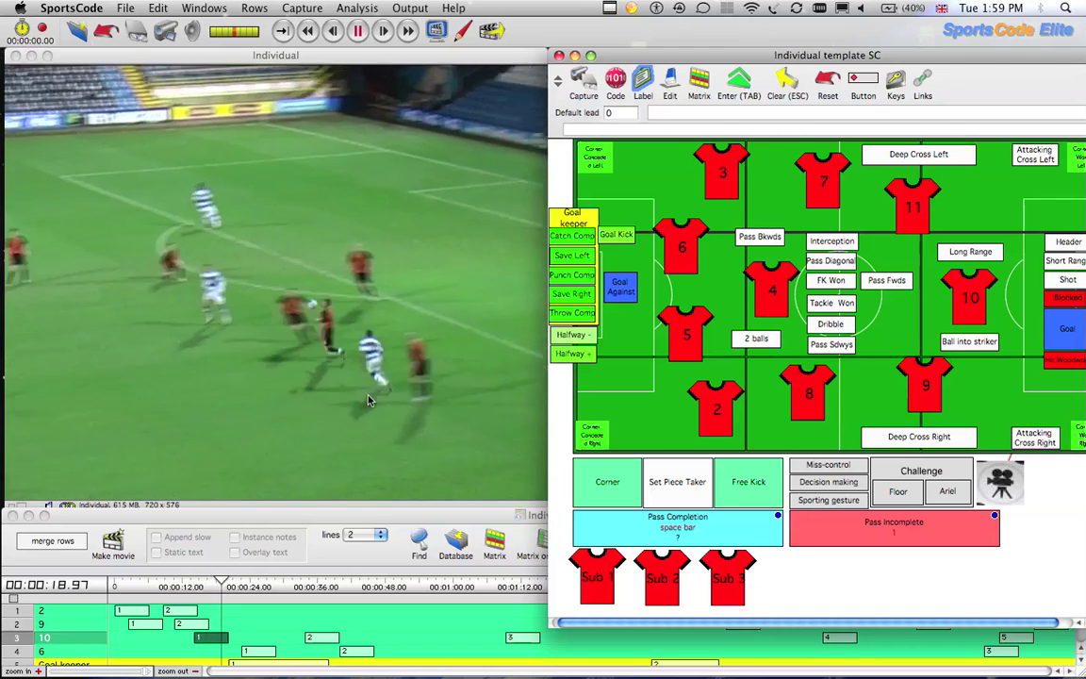
click(195, 585)
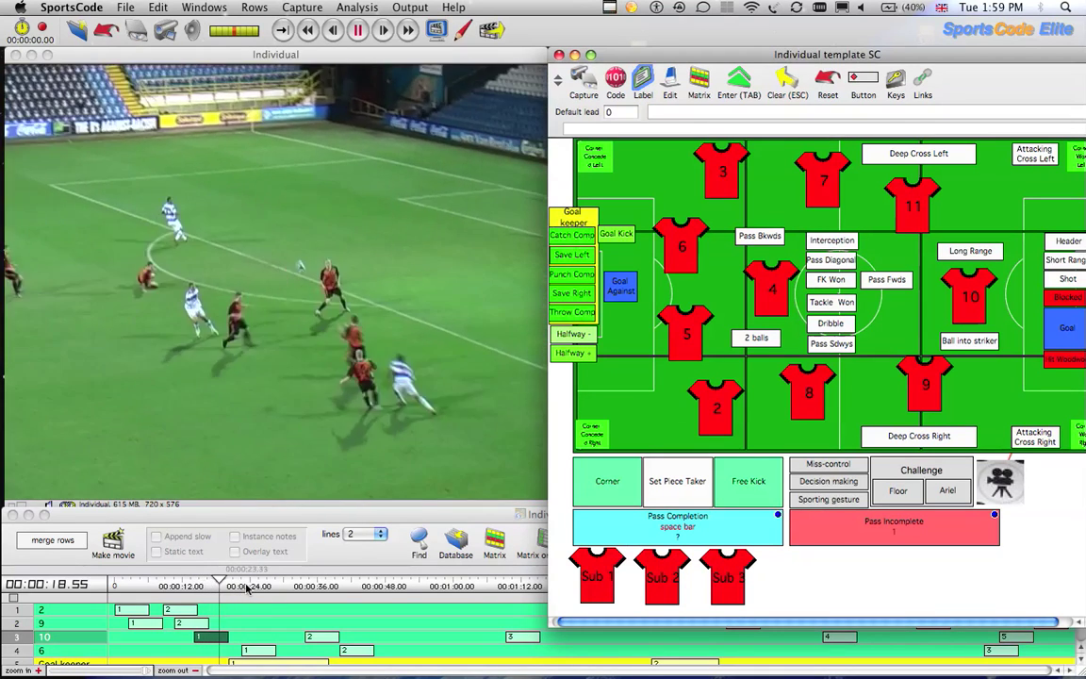
Replay player 10's first instance and label it with Interception, Pass Fwds and Pass Incomplete.
key(Left)
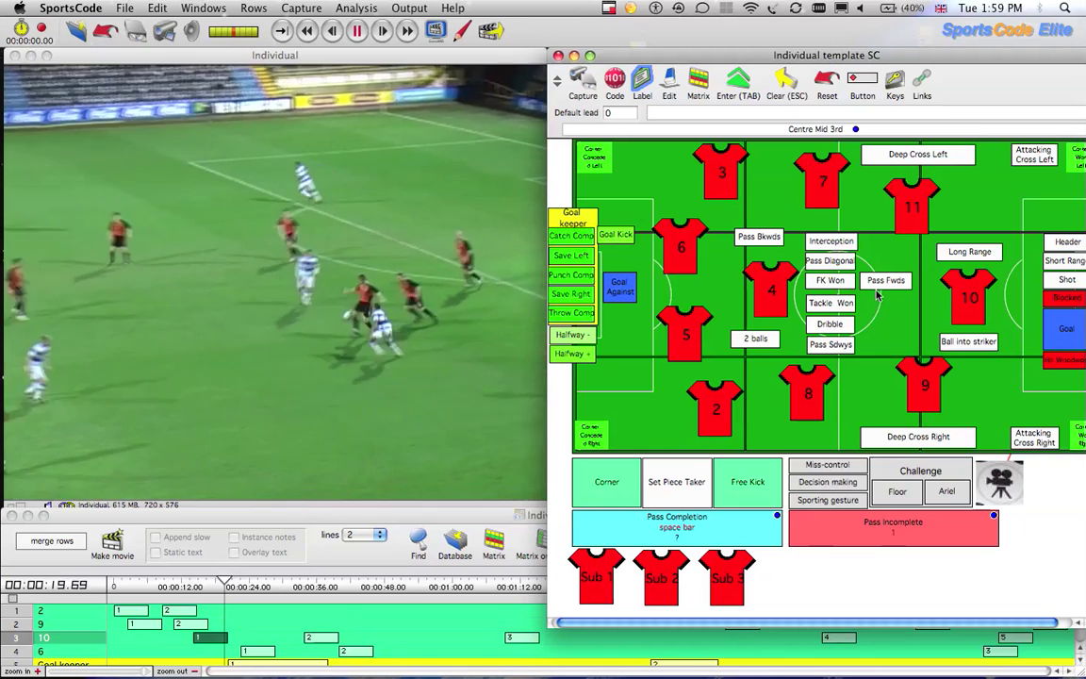
key(Left)
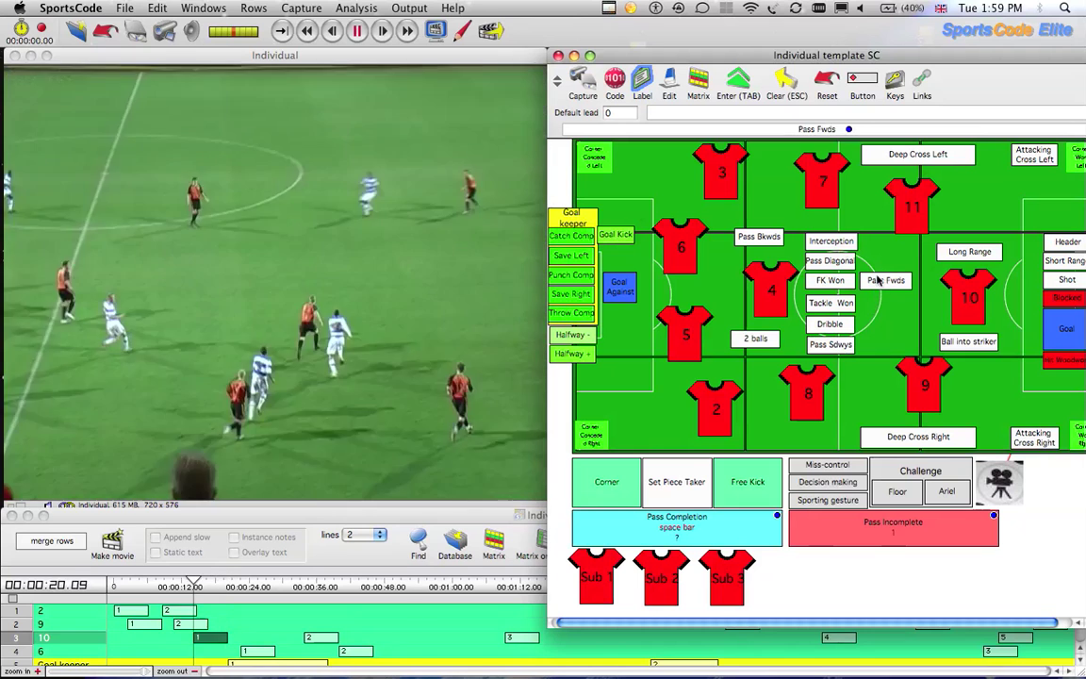
click(834, 240)
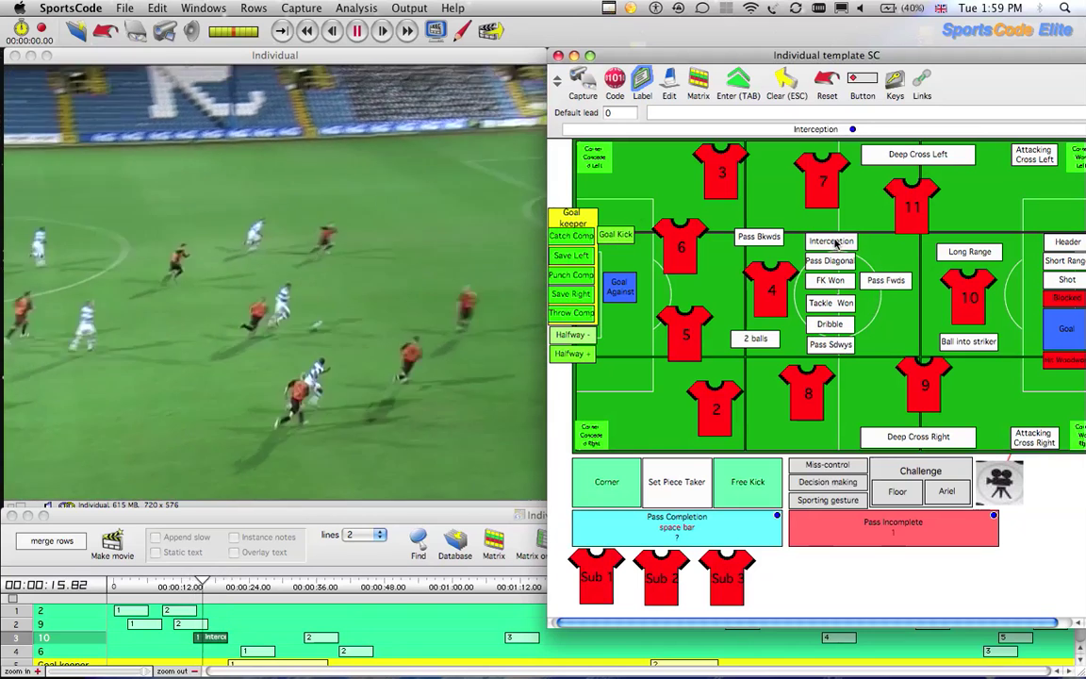
click(884, 280)
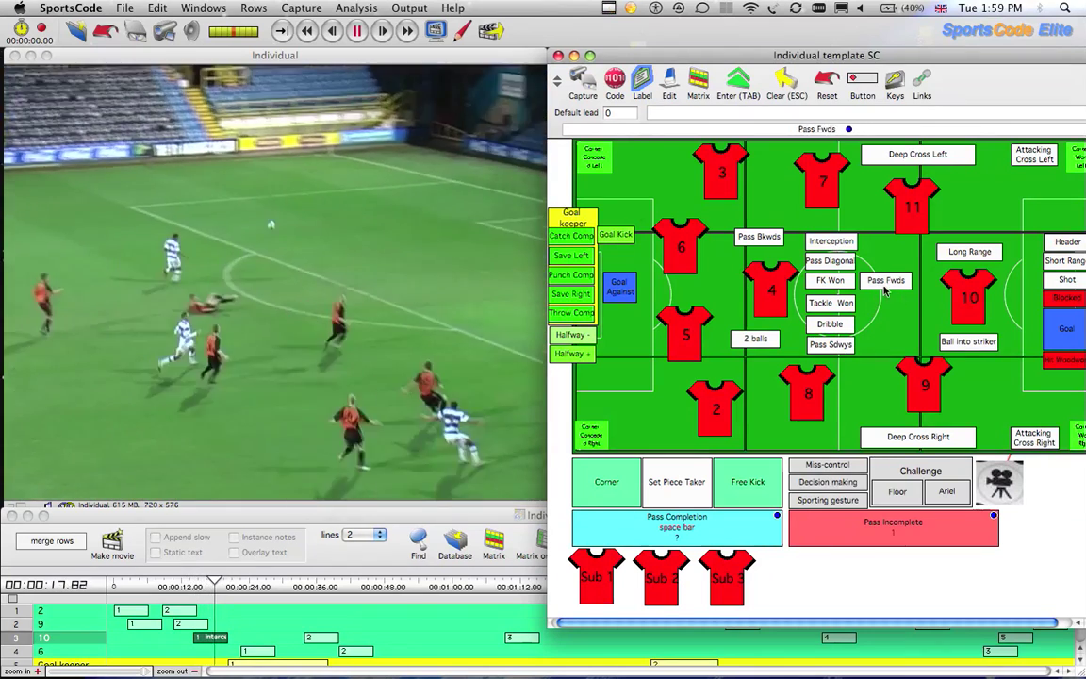
click(920, 470)
click(916, 521)
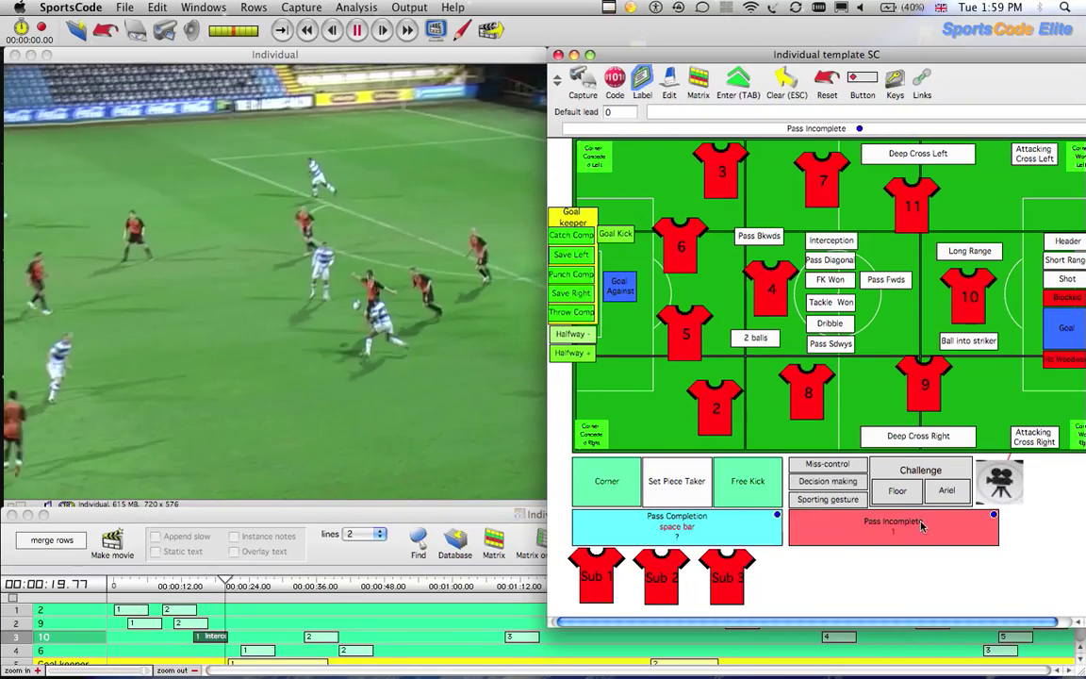
click(922, 525)
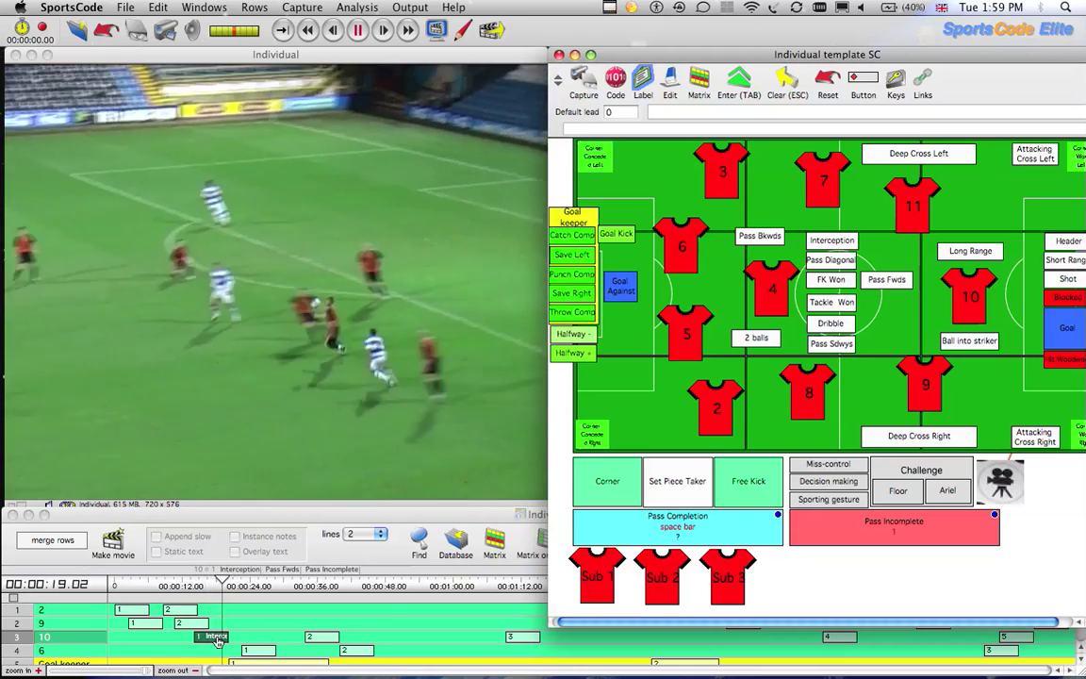
Advance to player 10's second instance and label it with 2 balls and Pass Sdwys.
key(super)
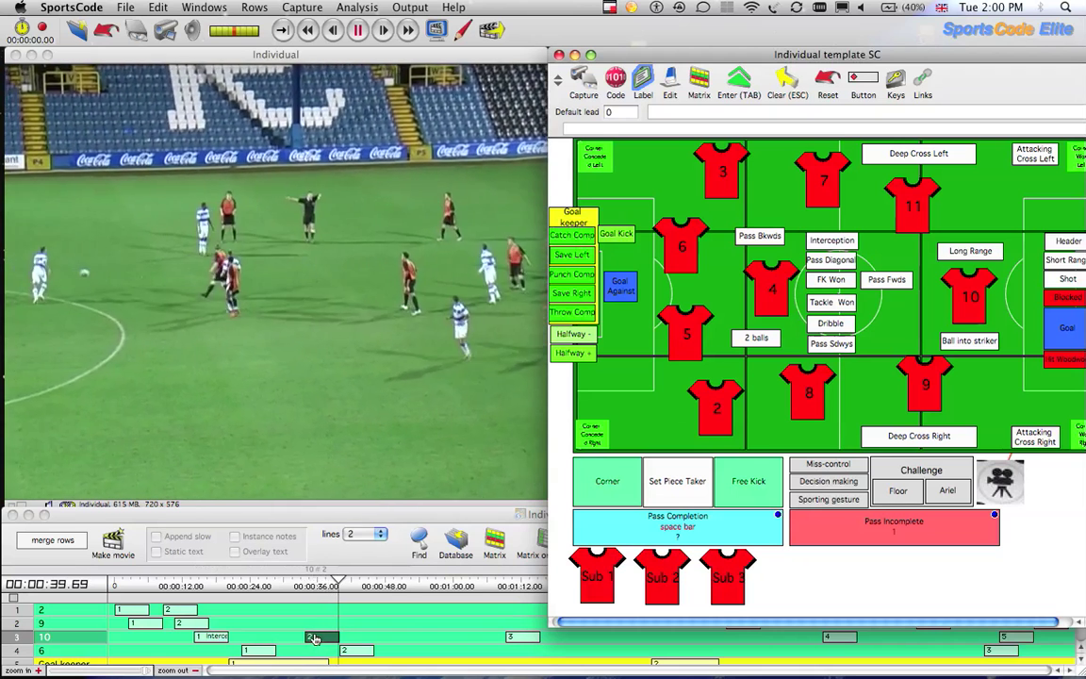
click(315, 638)
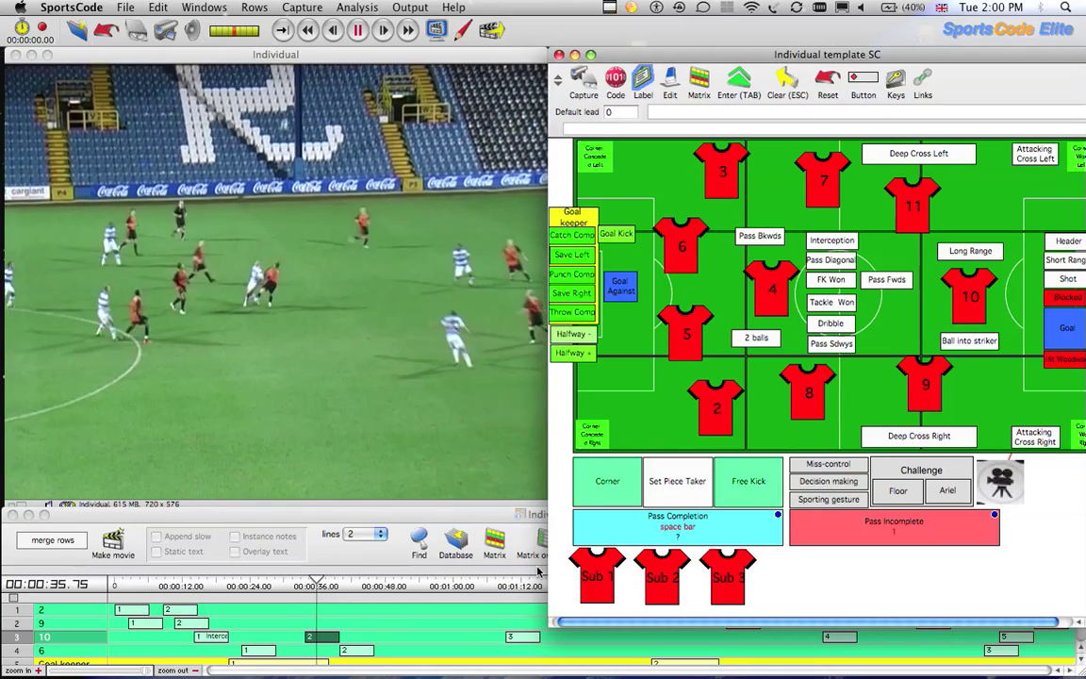
click(799, 401)
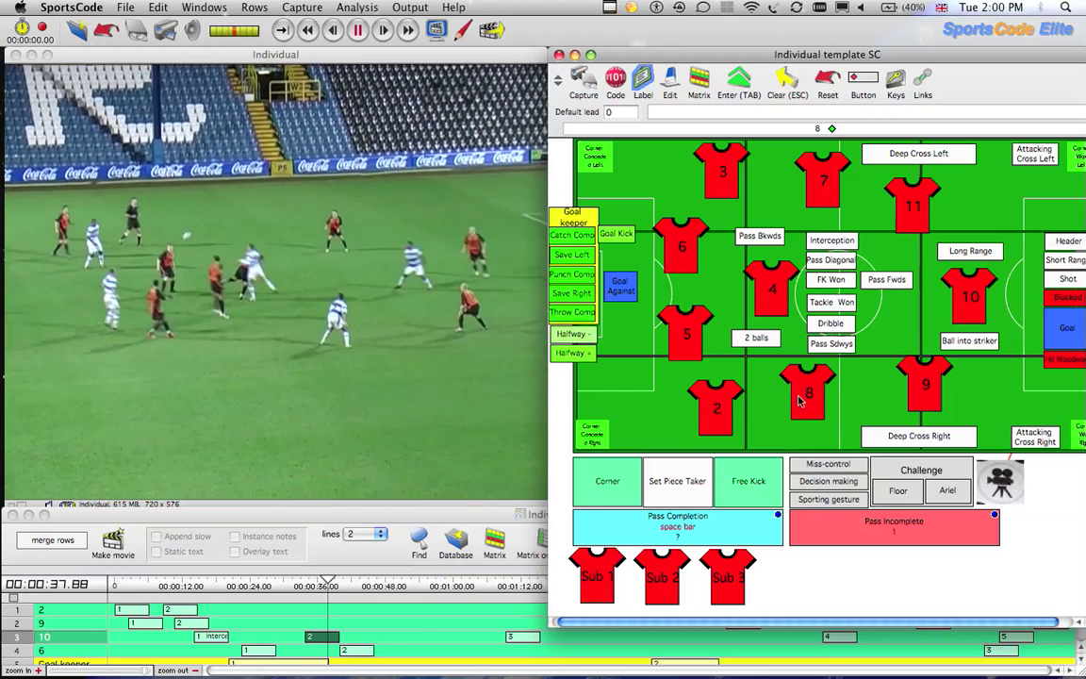
click(775, 367)
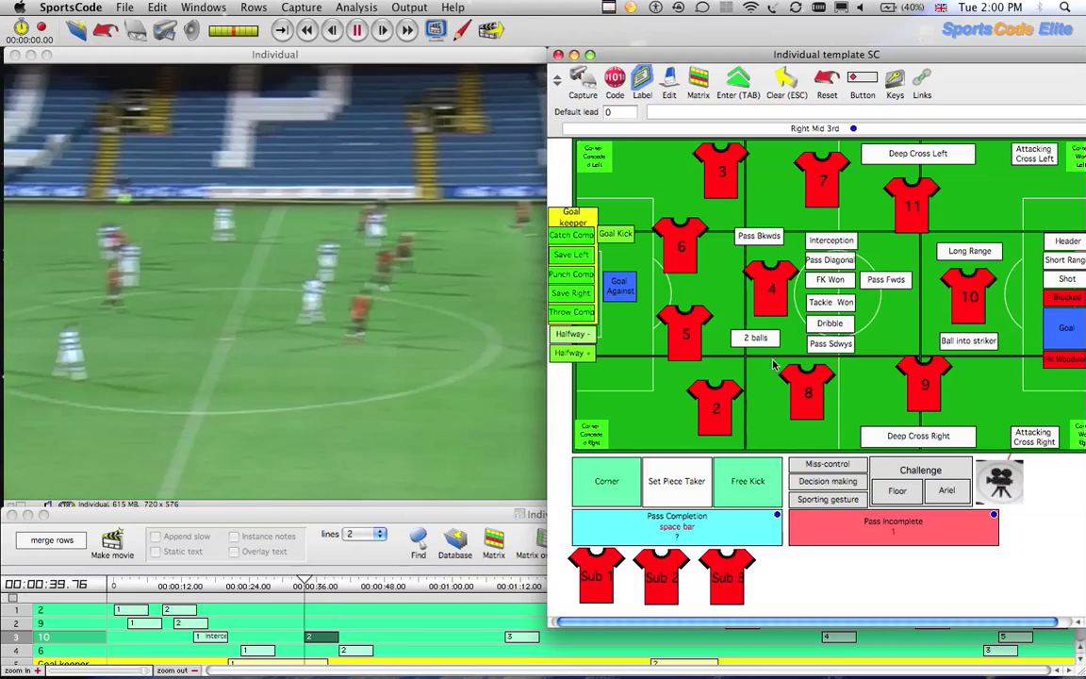
click(758, 340)
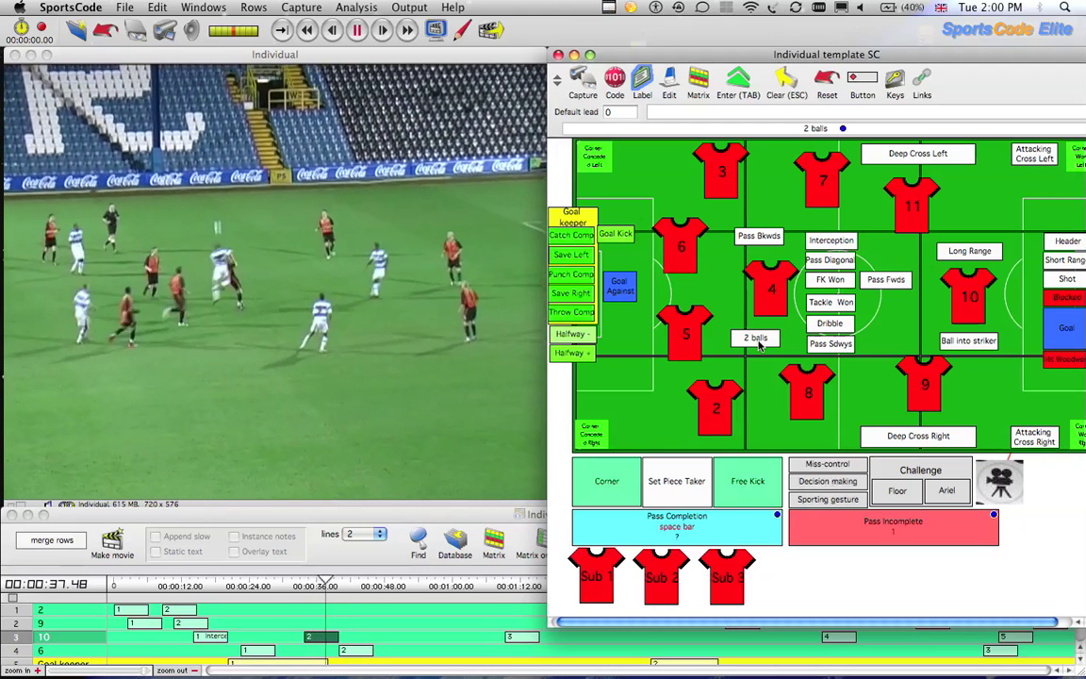
click(830, 343)
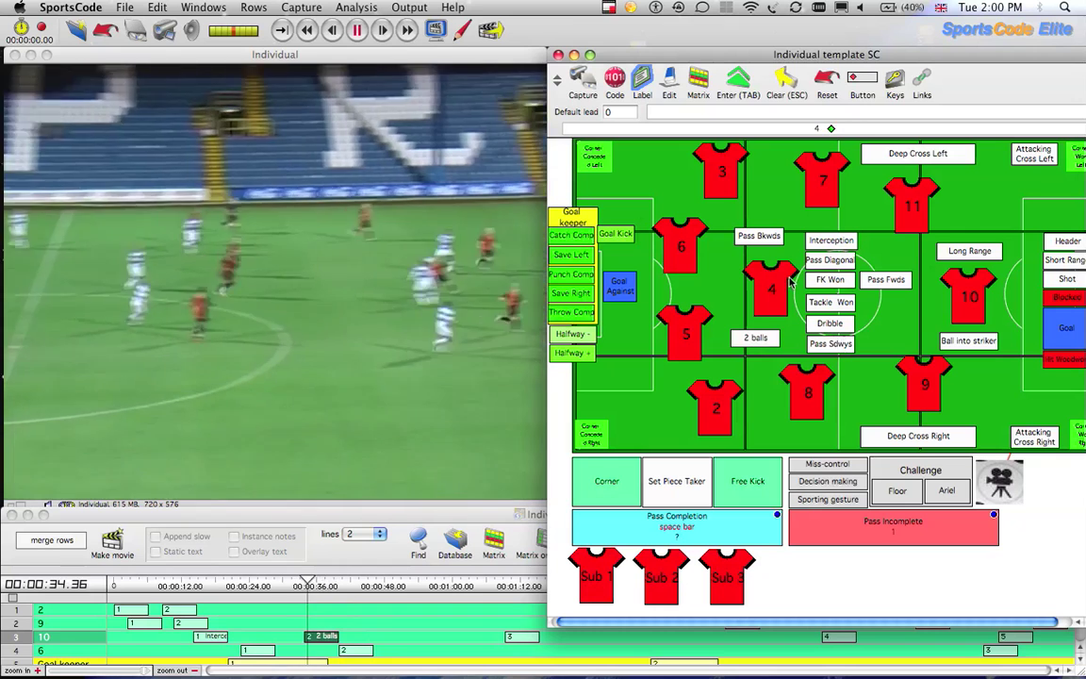
click(755, 273)
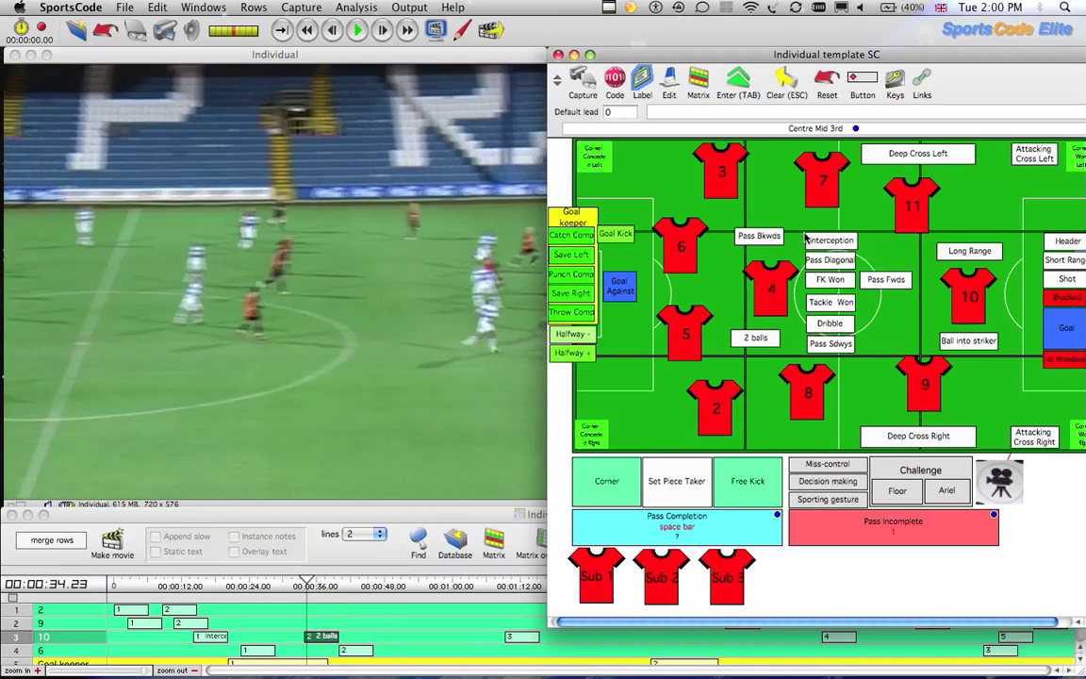
Advance to player 10's third instance and label it with Ball into striker, Pass Fwds and Pass Incomplete.
key(Tab)
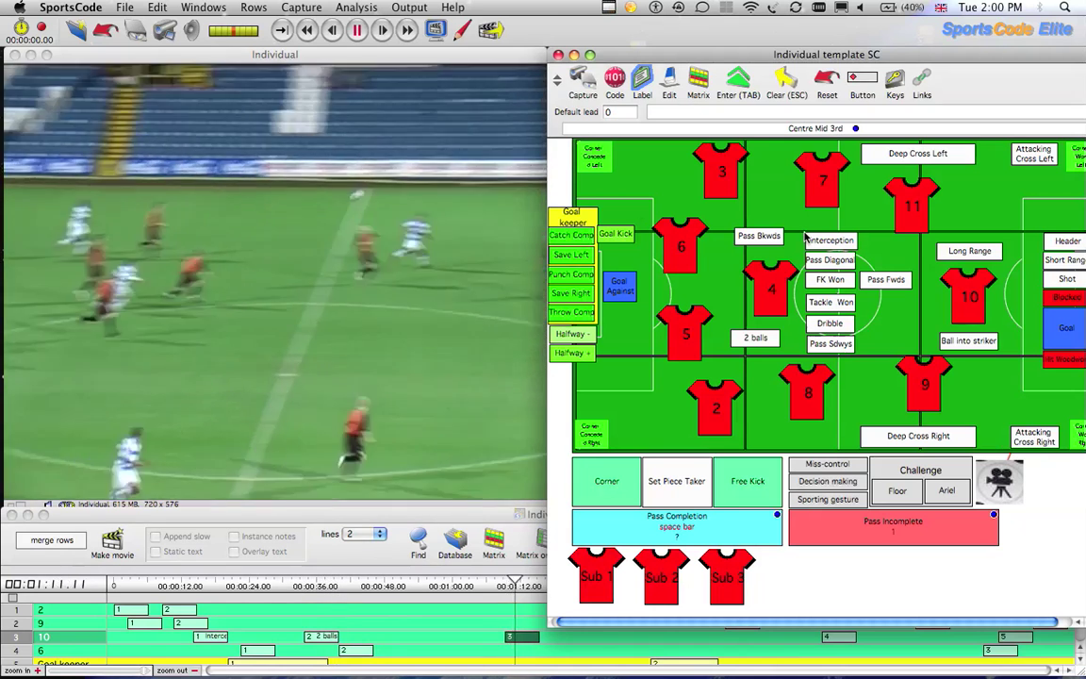
click(810, 240)
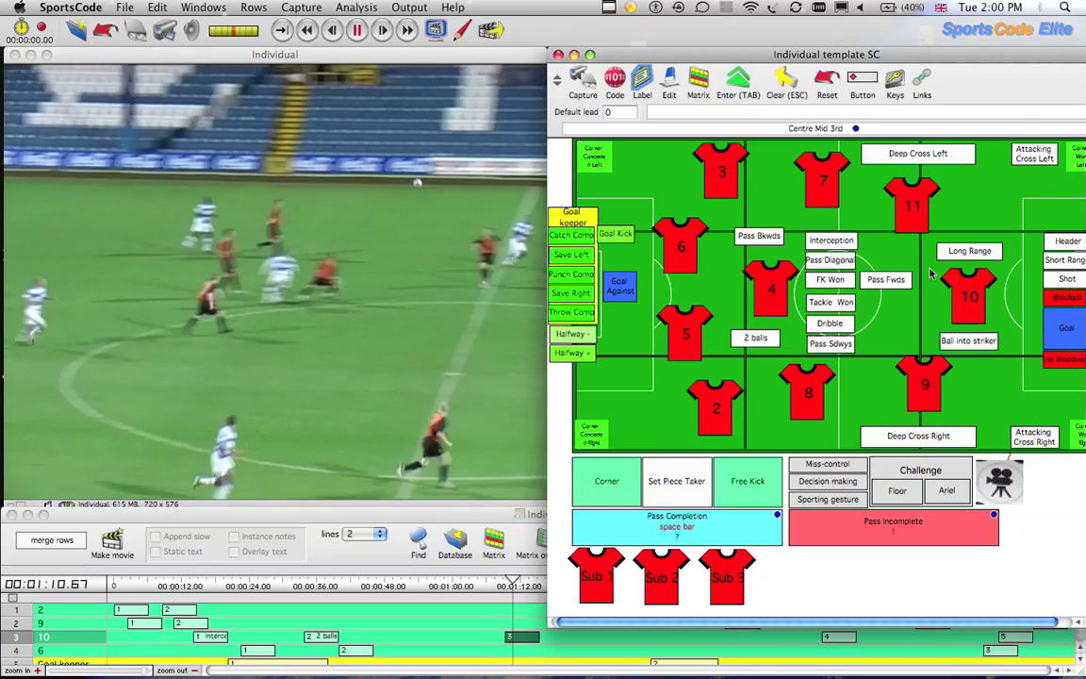
click(976, 341)
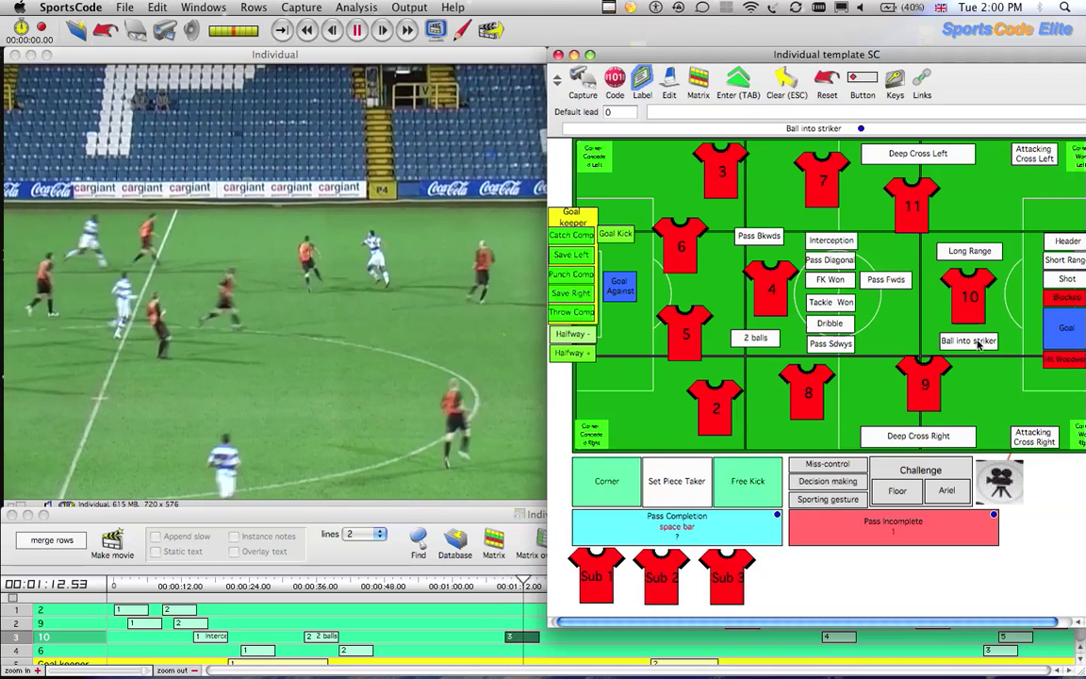
click(895, 281)
click(896, 528)
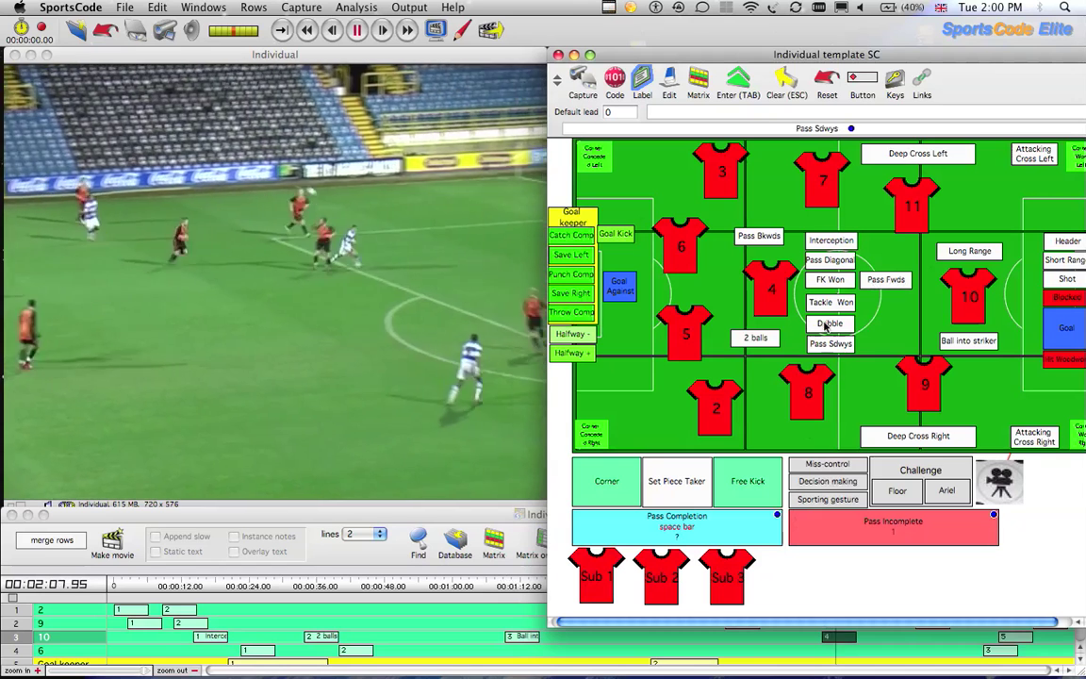
Pass over player 10's fourth instance and label the fifth with Ball into striker and Dribble.
click(828, 194)
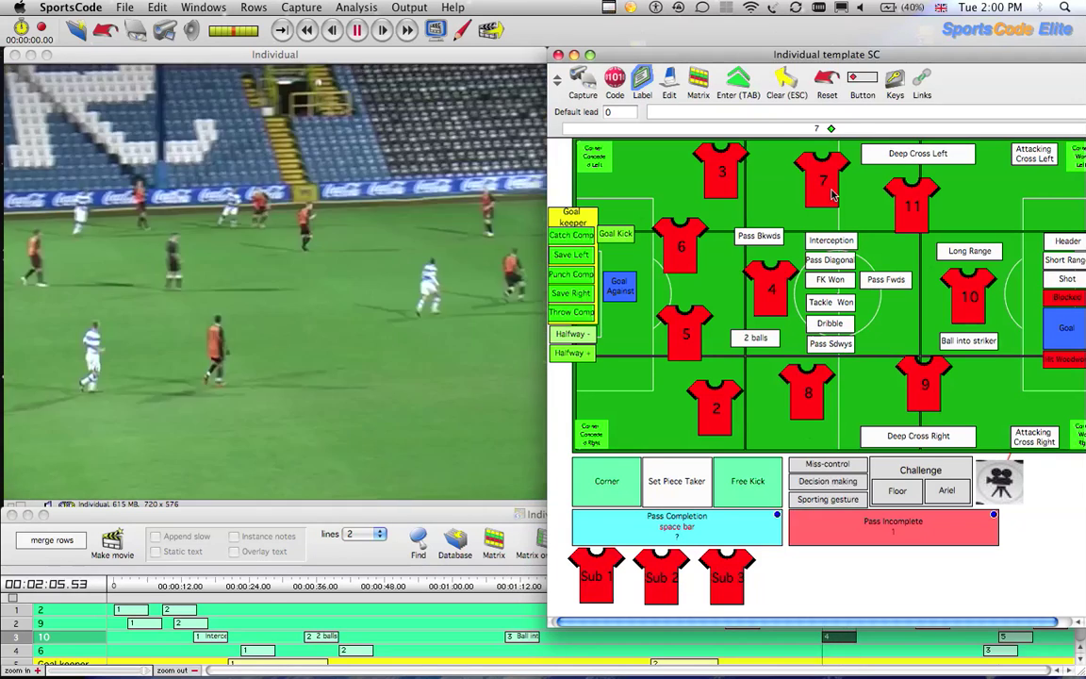
click(973, 344)
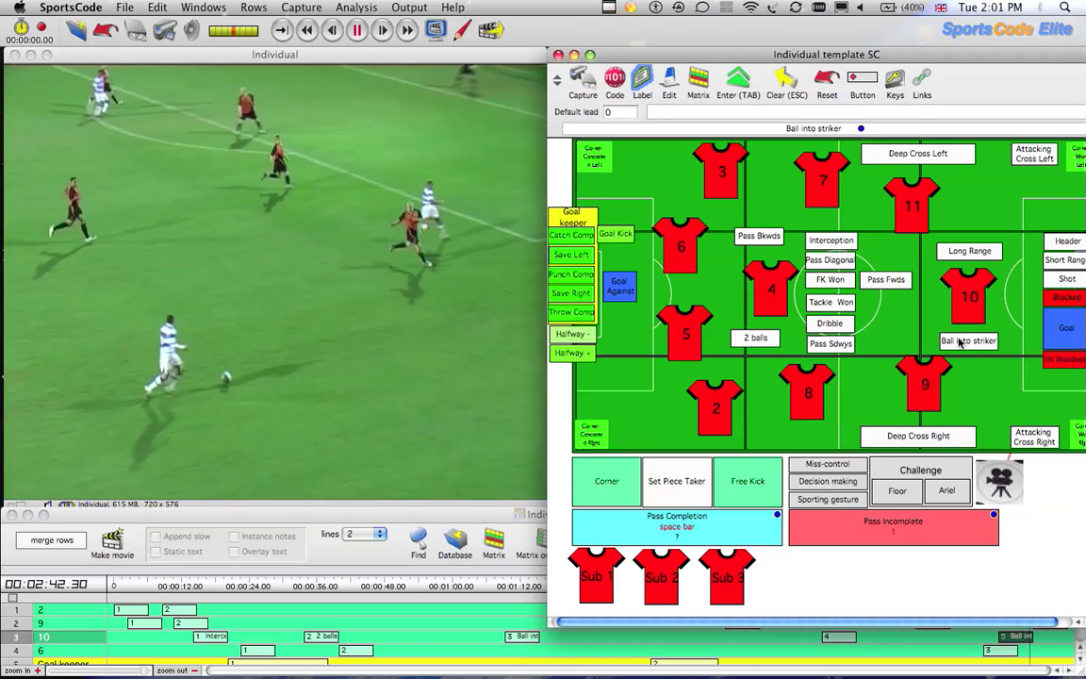
click(839, 326)
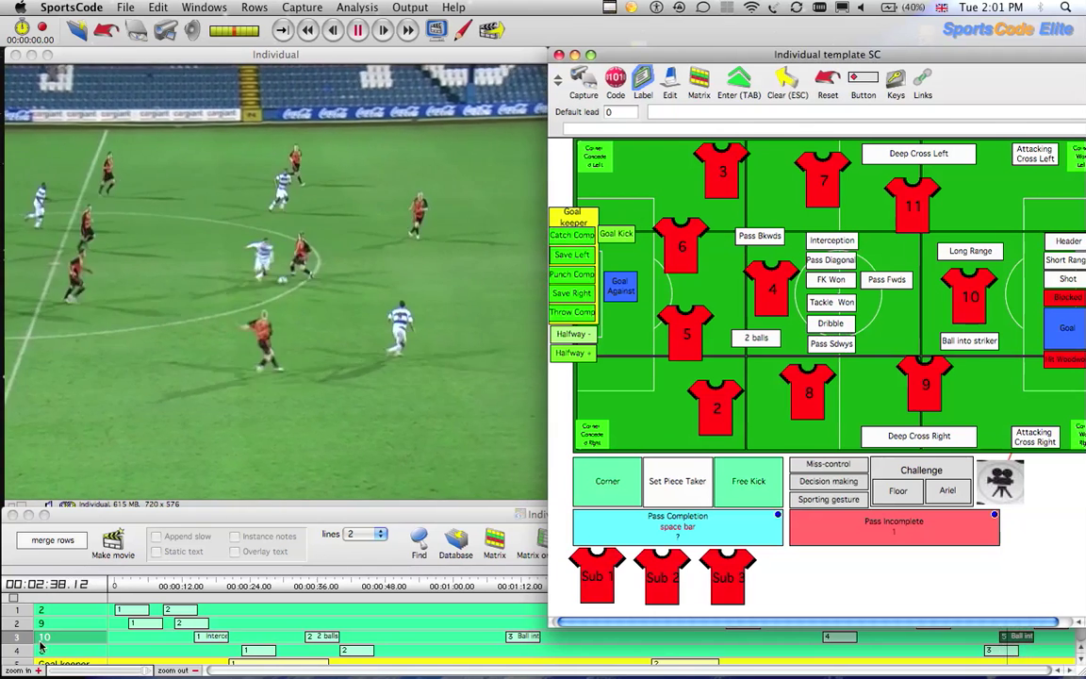
click(31, 651)
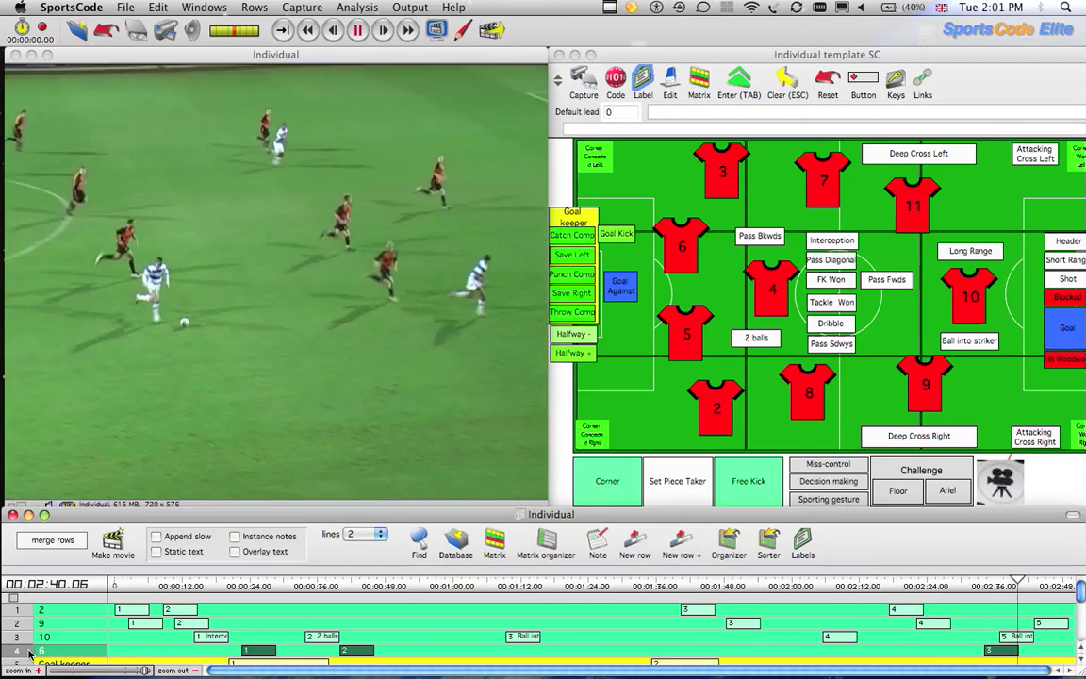
key(space)
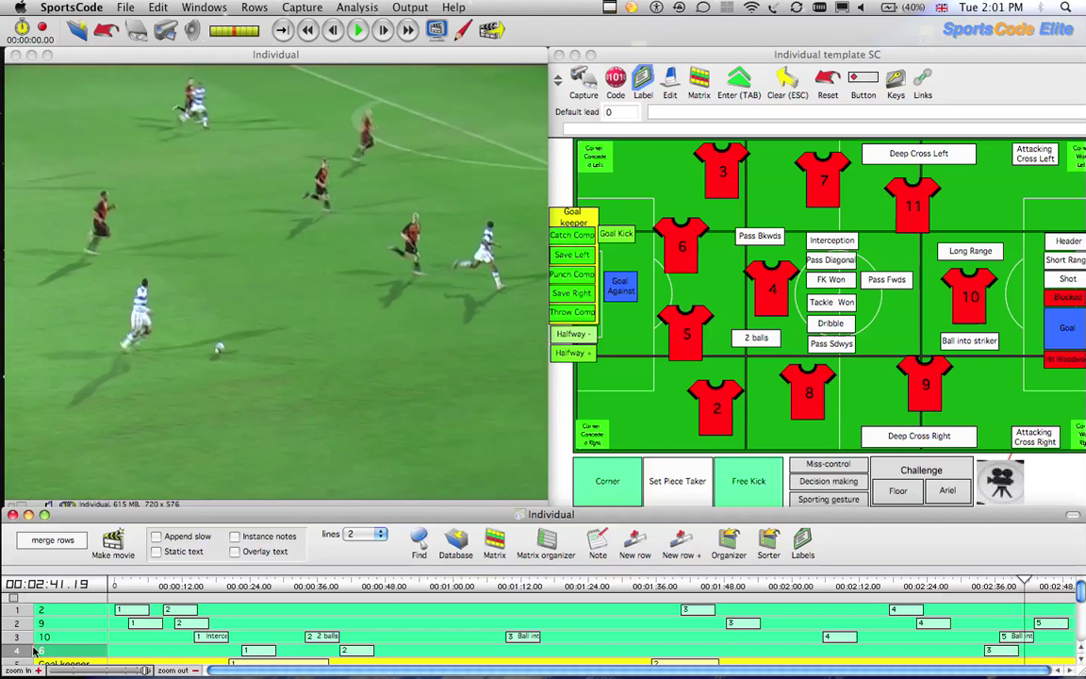
click(29, 650)
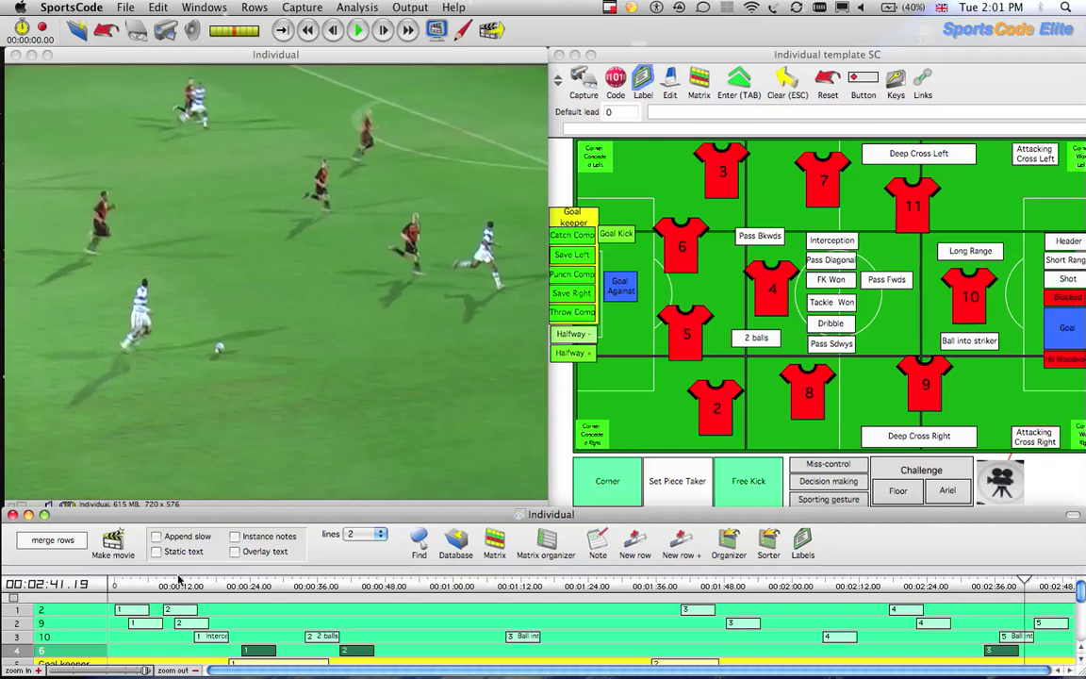
click(574, 66)
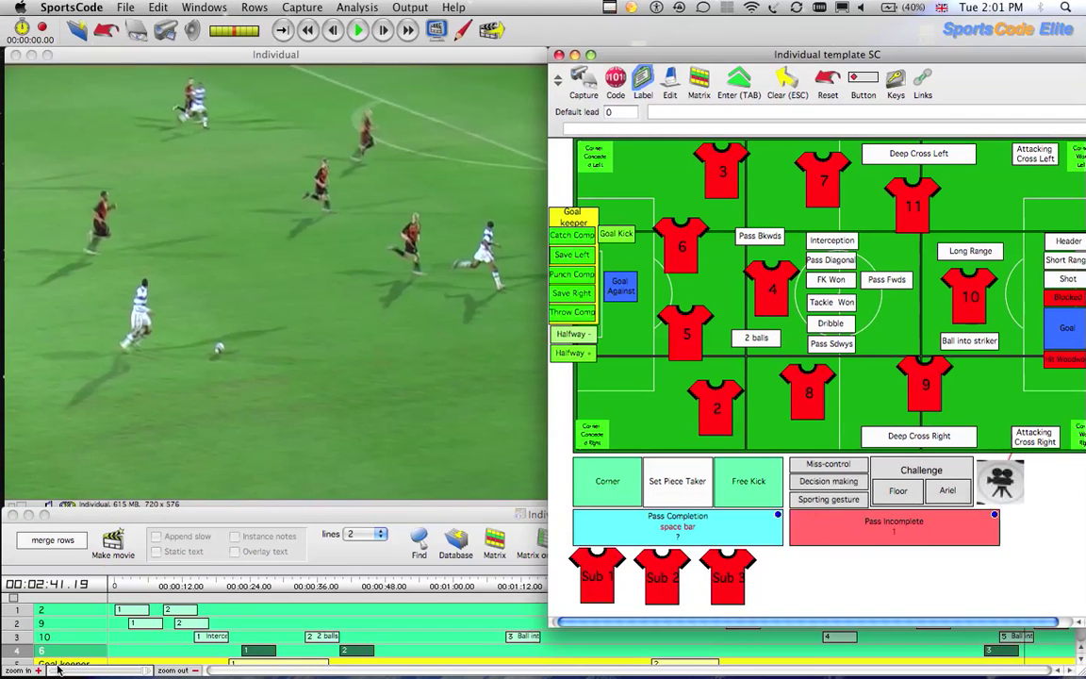
click(63, 654)
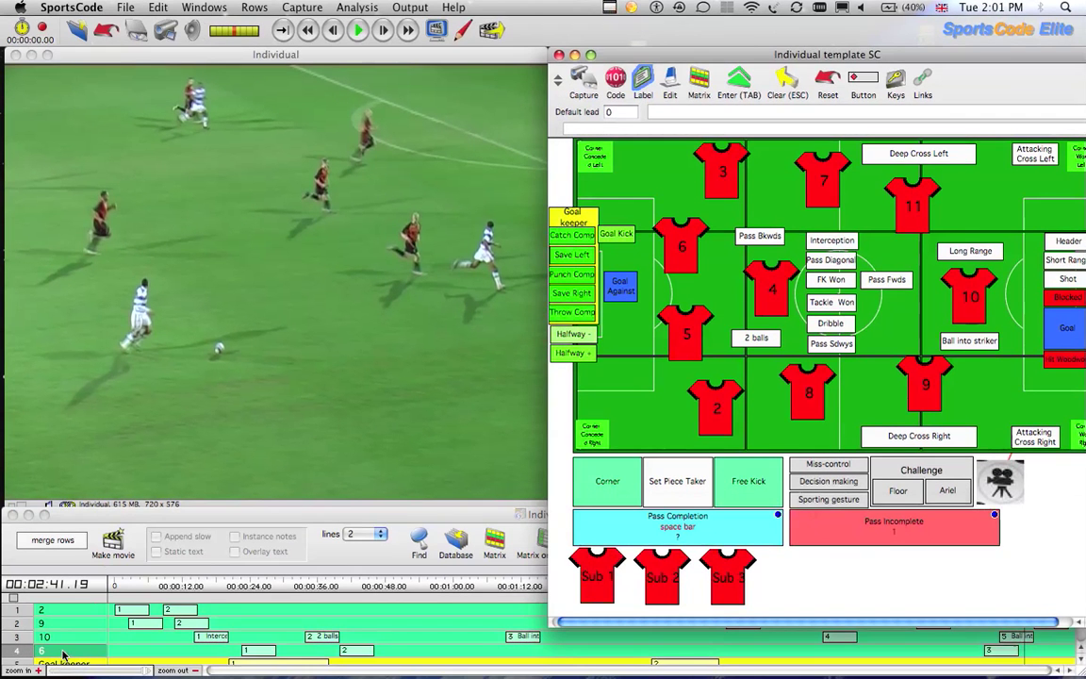
Return the timeline playhead to the start and play all instances in the Goal keeper row with the template window active.
click(113, 588)
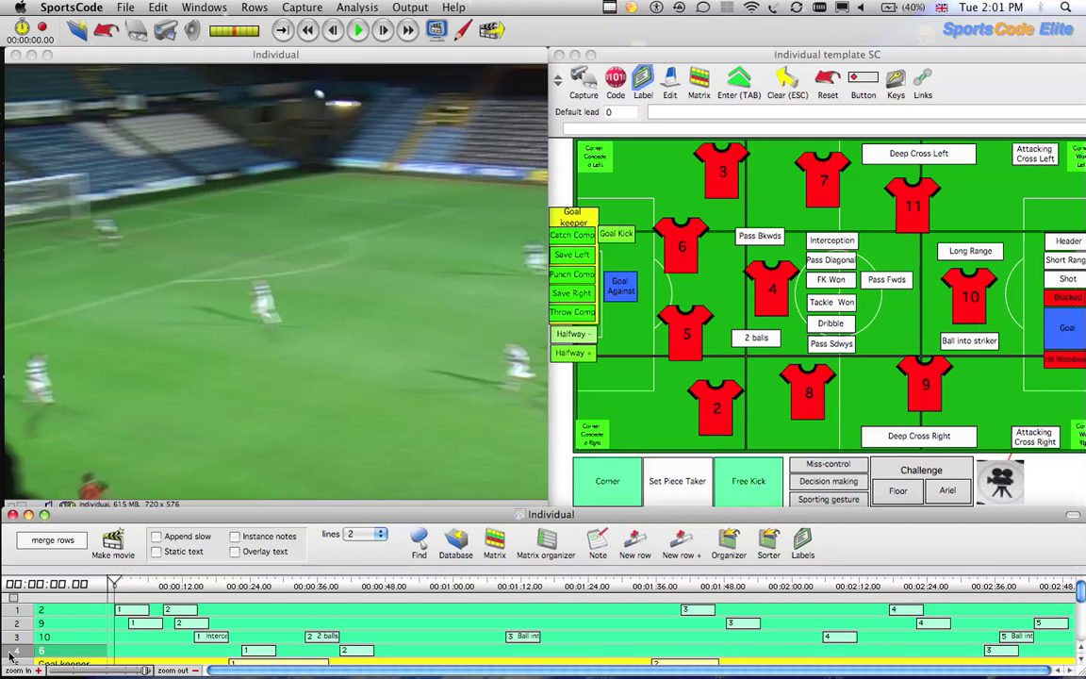
click(18, 652)
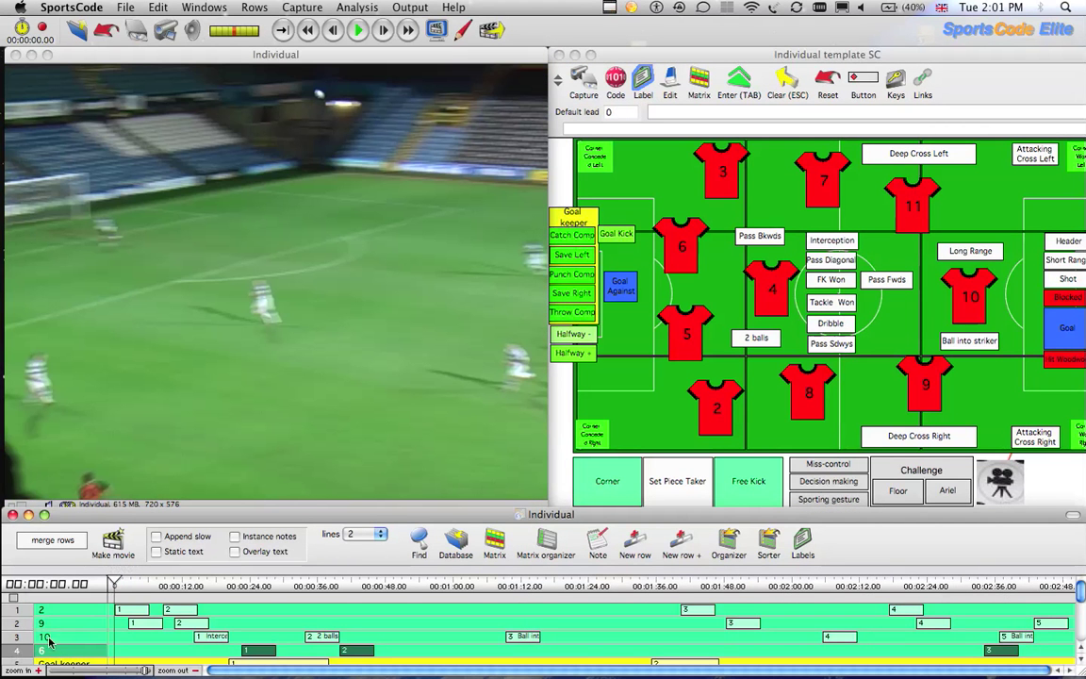
scroll(75, 651, down, 3)
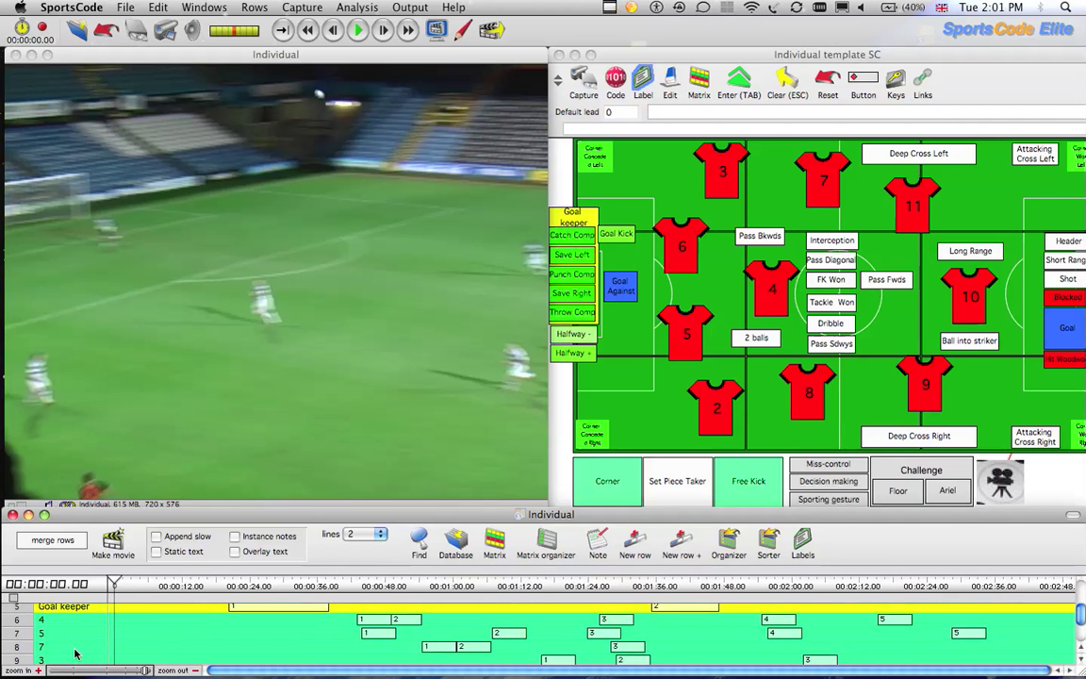
click(23, 624)
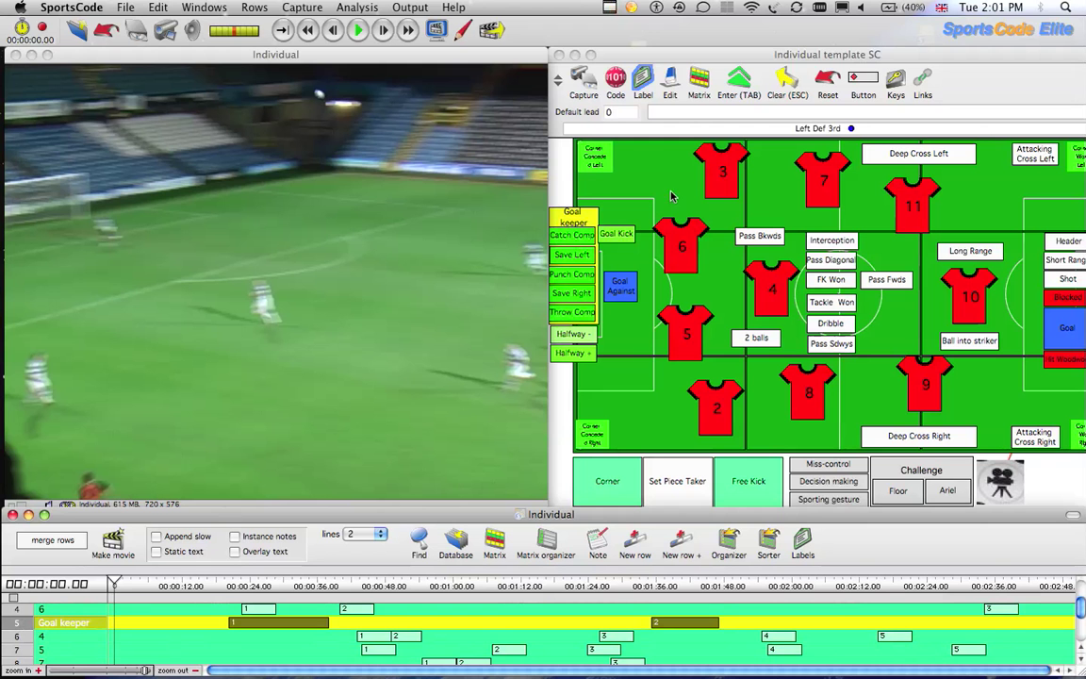
click(642, 54)
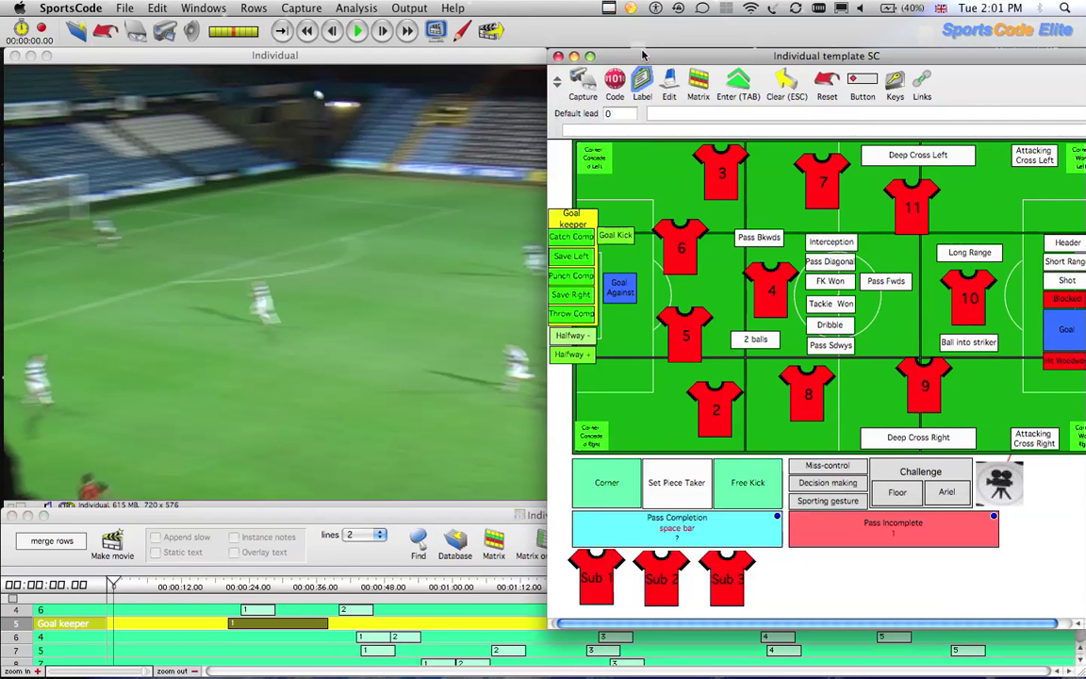
key(super+Right)
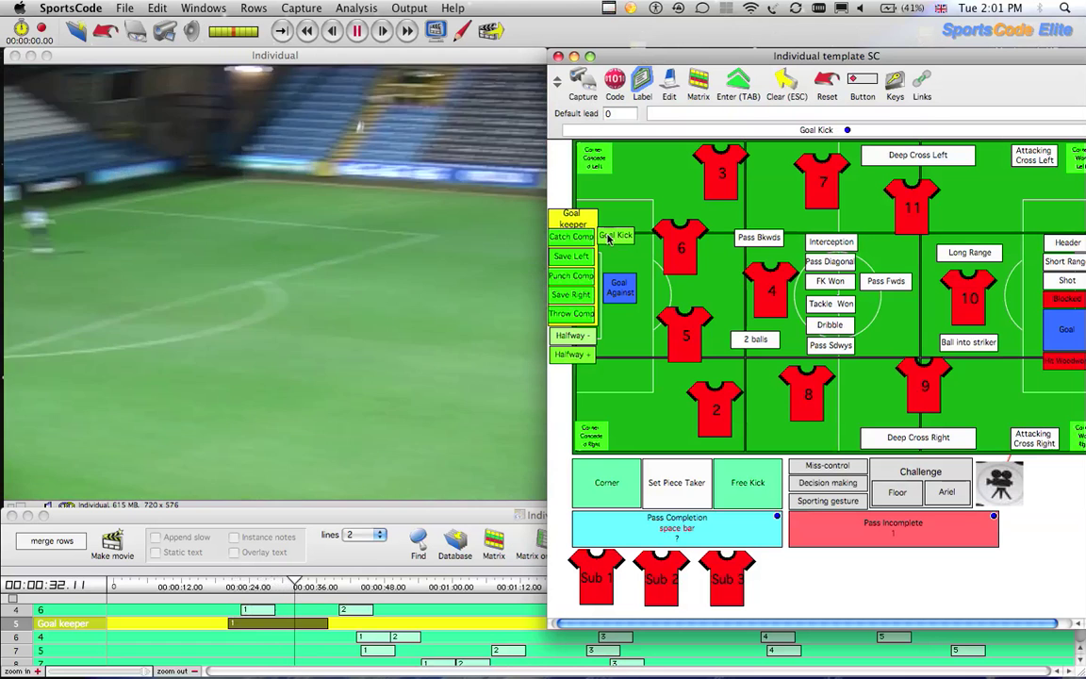
Label the goalkeeper's first instance with Goal Kick and Halfway +.
click(613, 237)
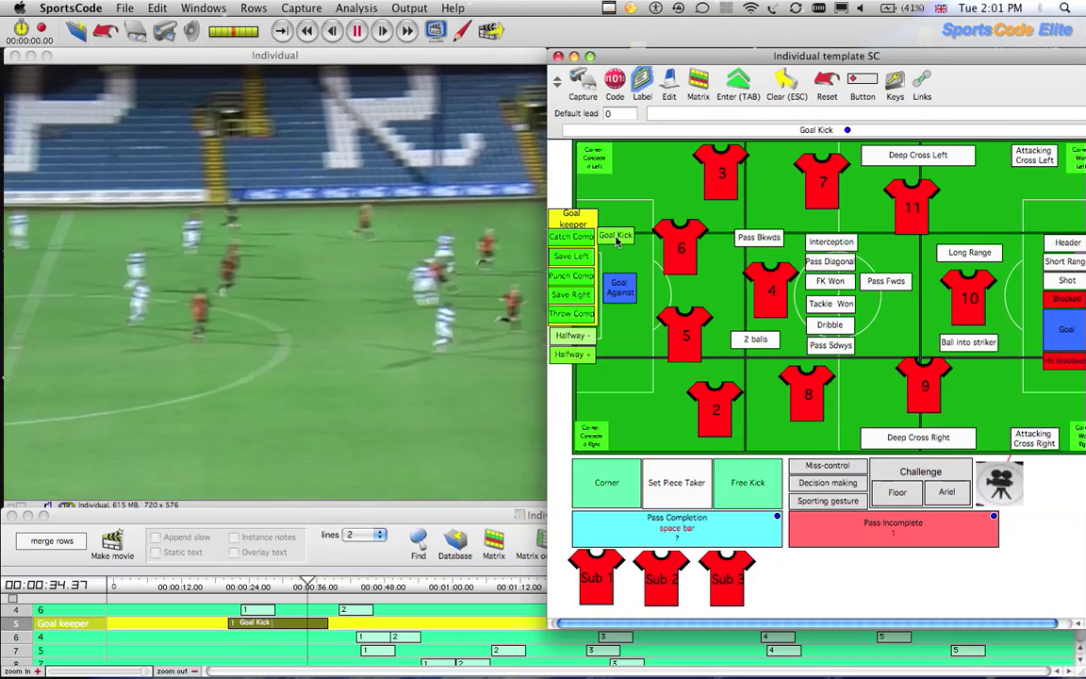
click(586, 340)
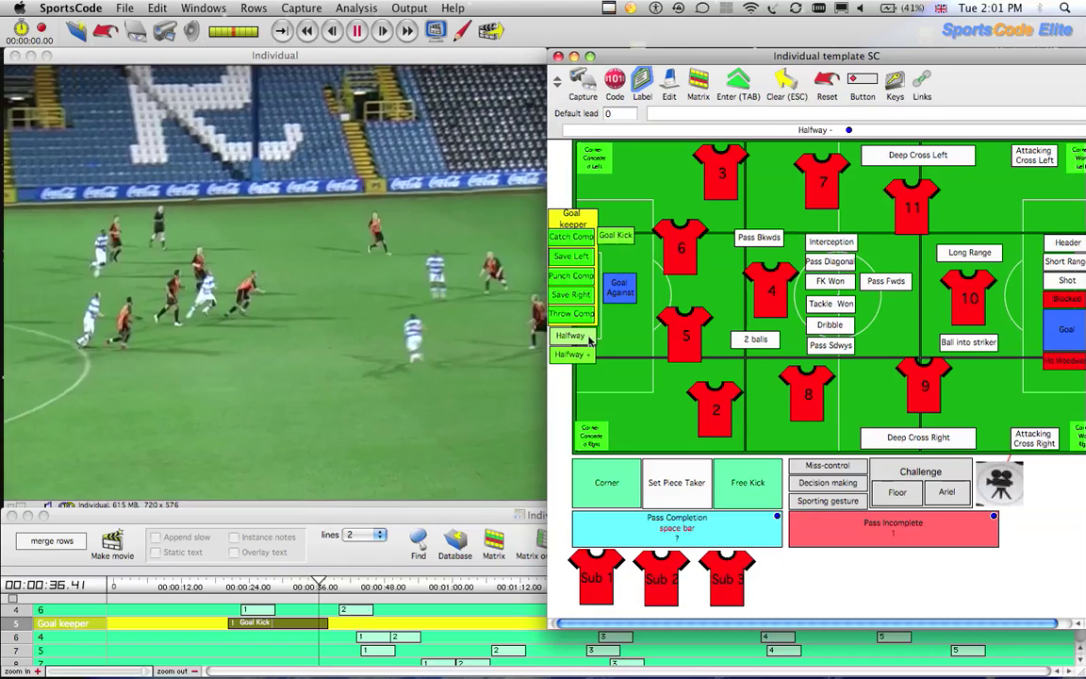
click(576, 353)
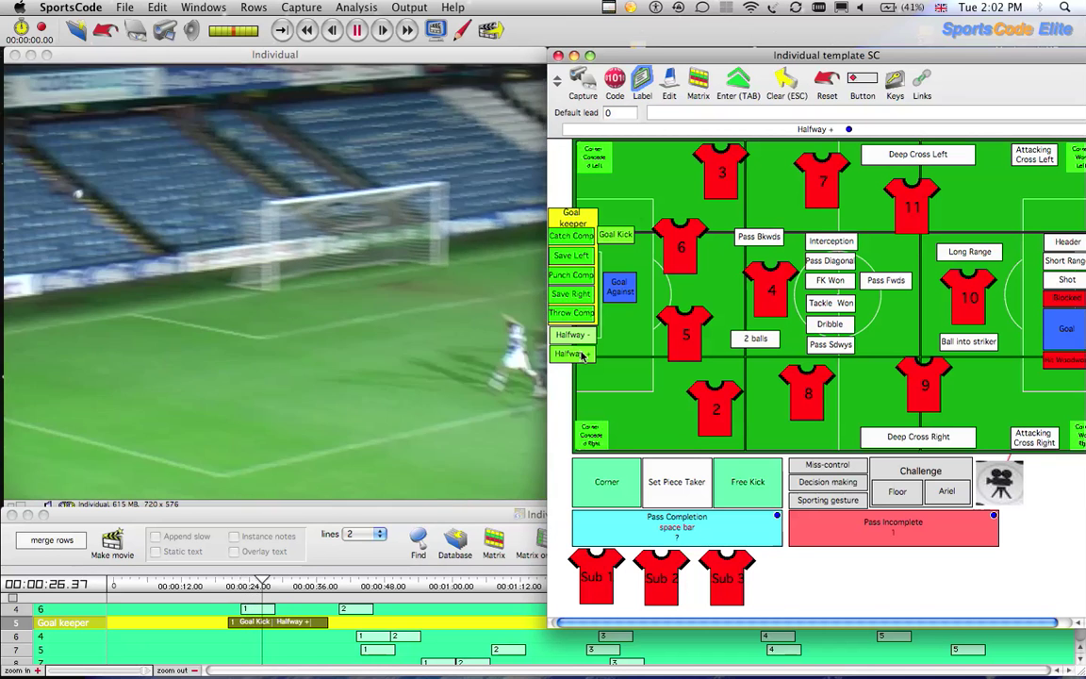
Label the goalkeeper's second instance with Catch Comp and Throw Comp, and put the template window in edit mode.
key(space)
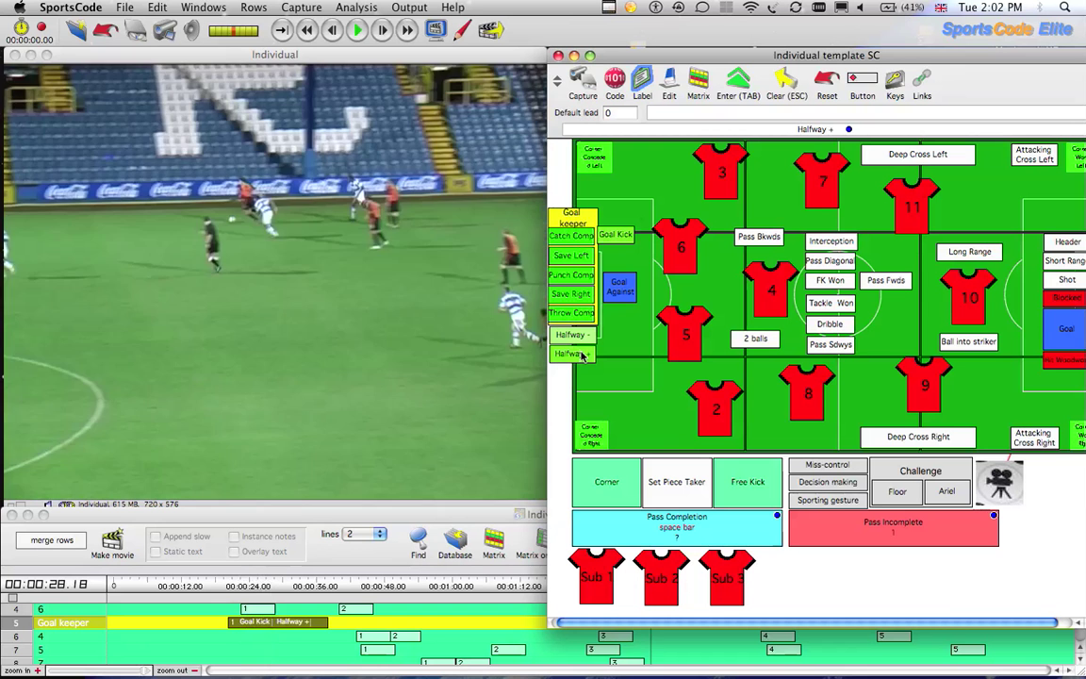
key(space)
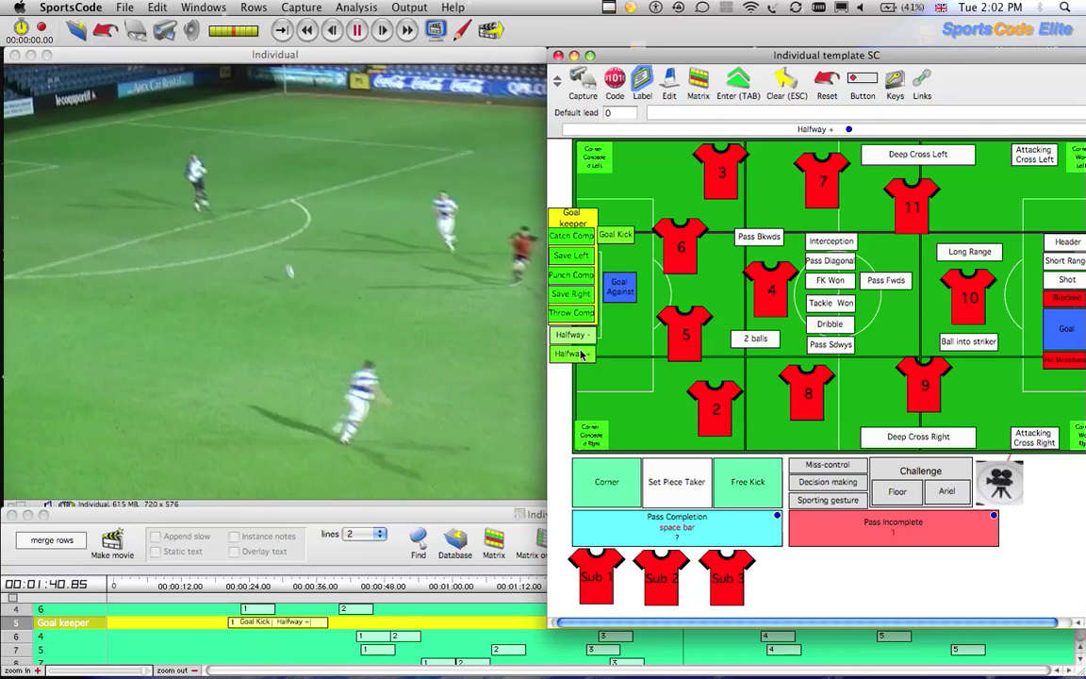
click(577, 314)
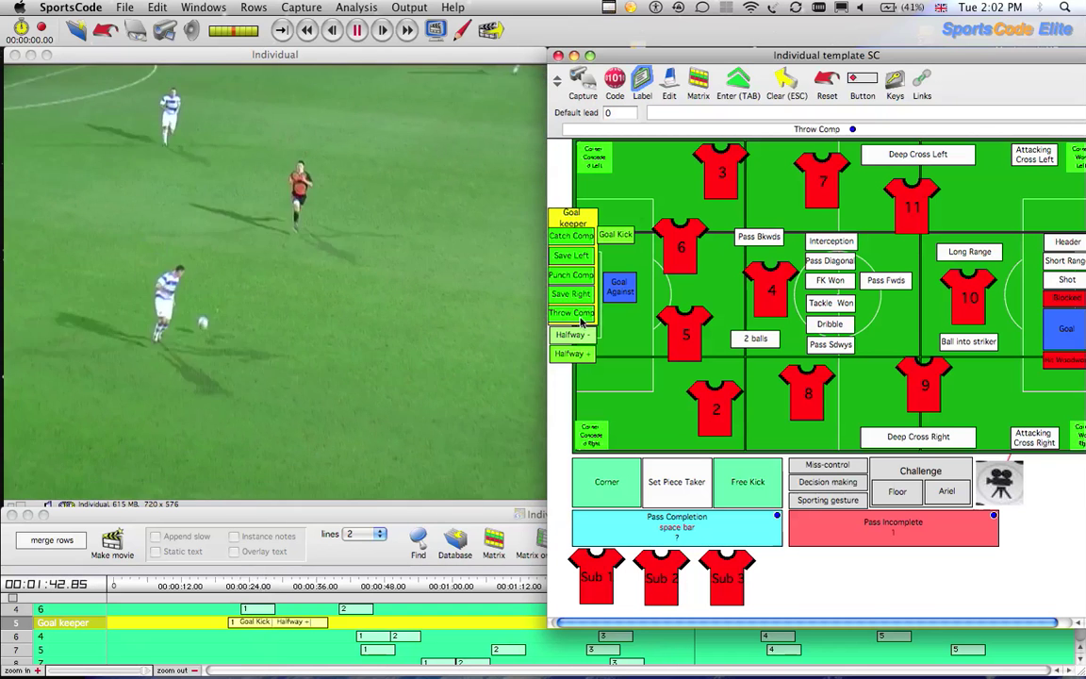
click(571, 275)
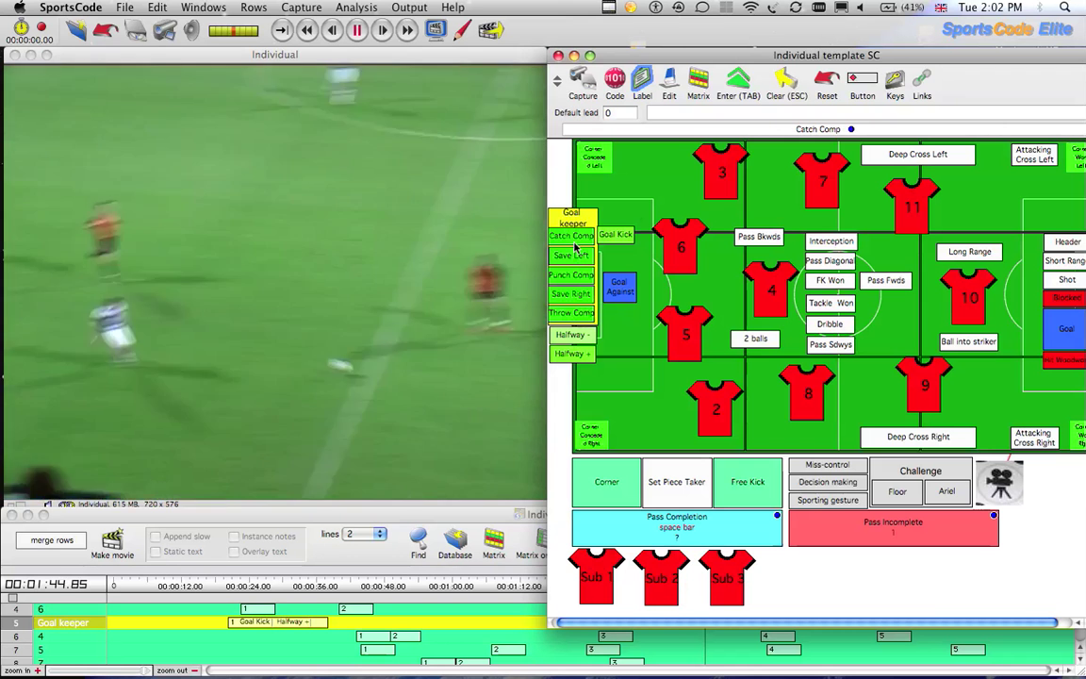
click(572, 239)
key(Left)
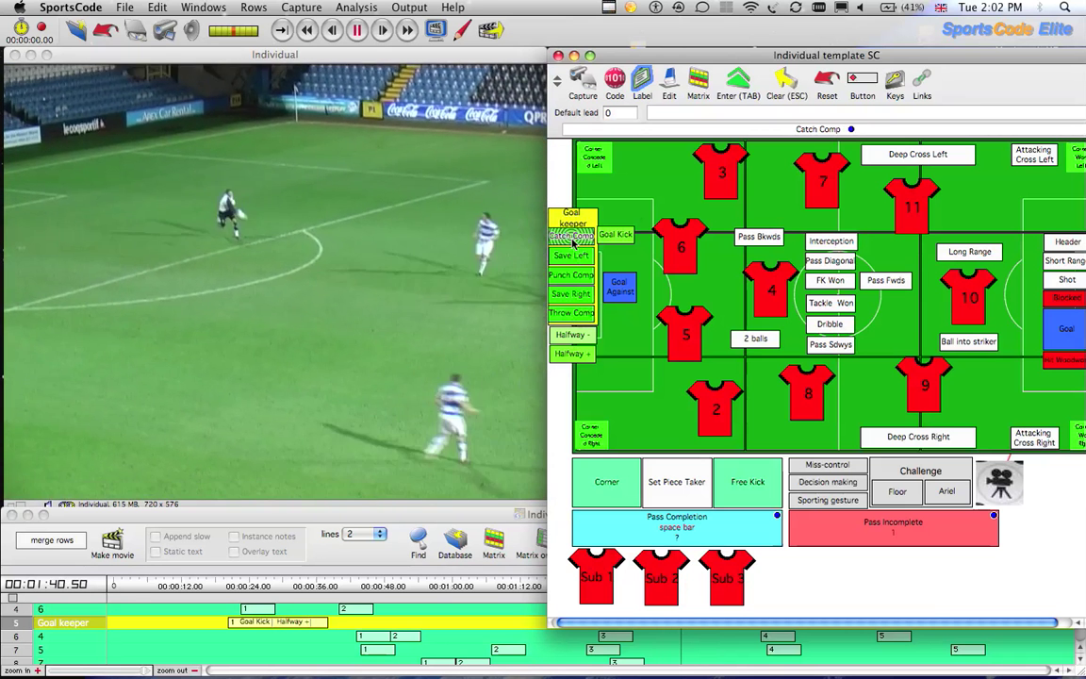
click(571, 316)
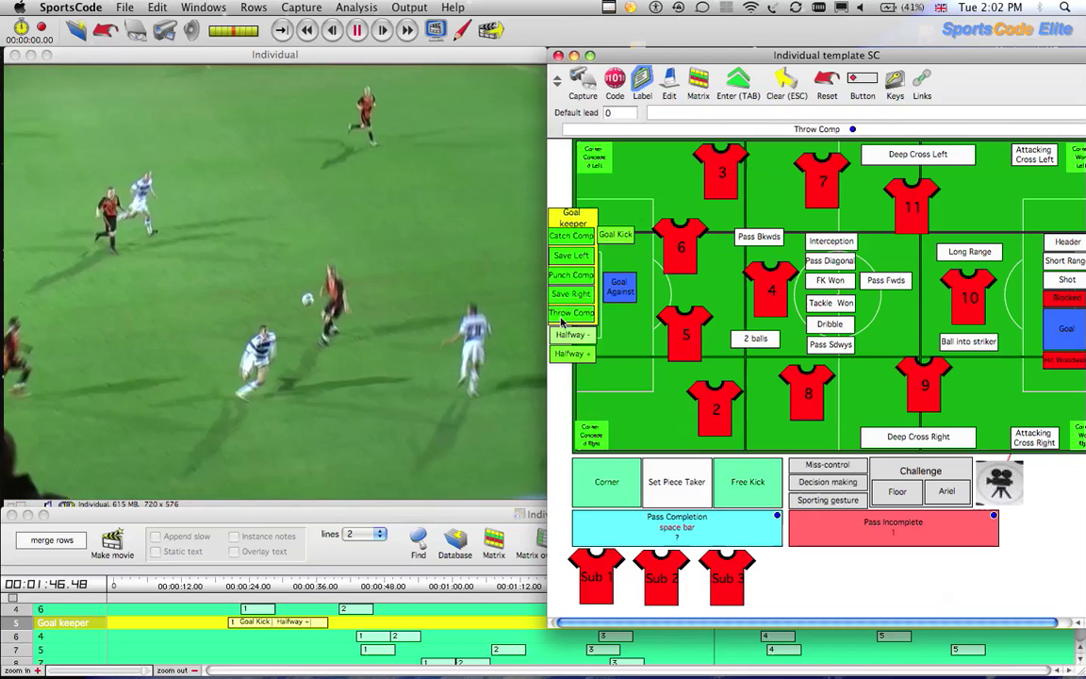
key(super+Left)
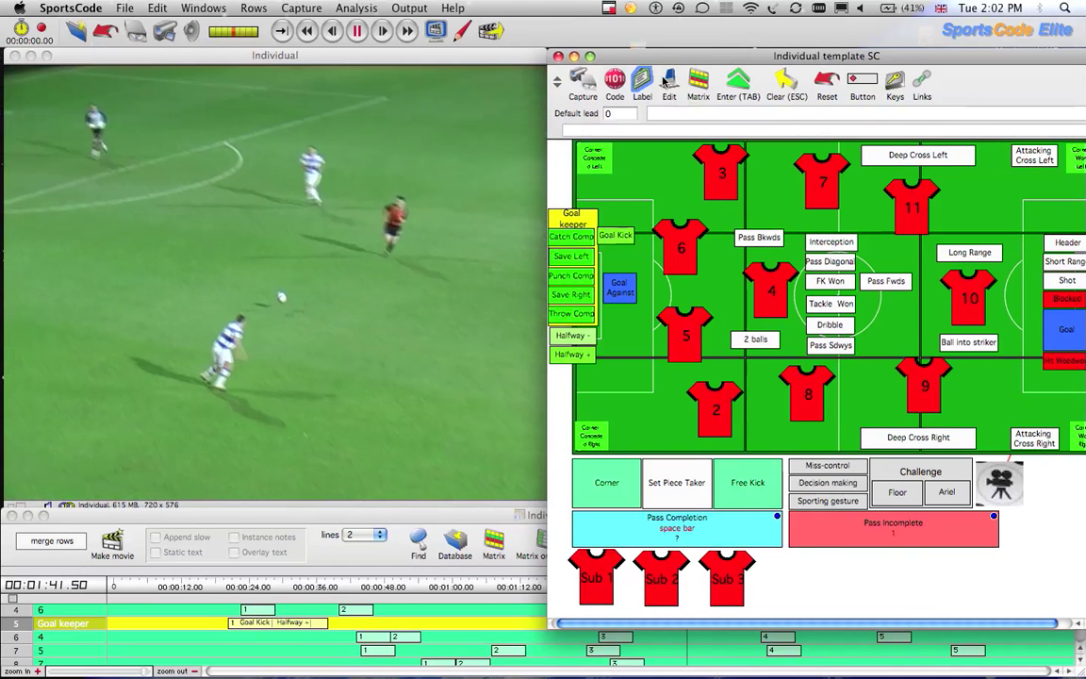
click(666, 81)
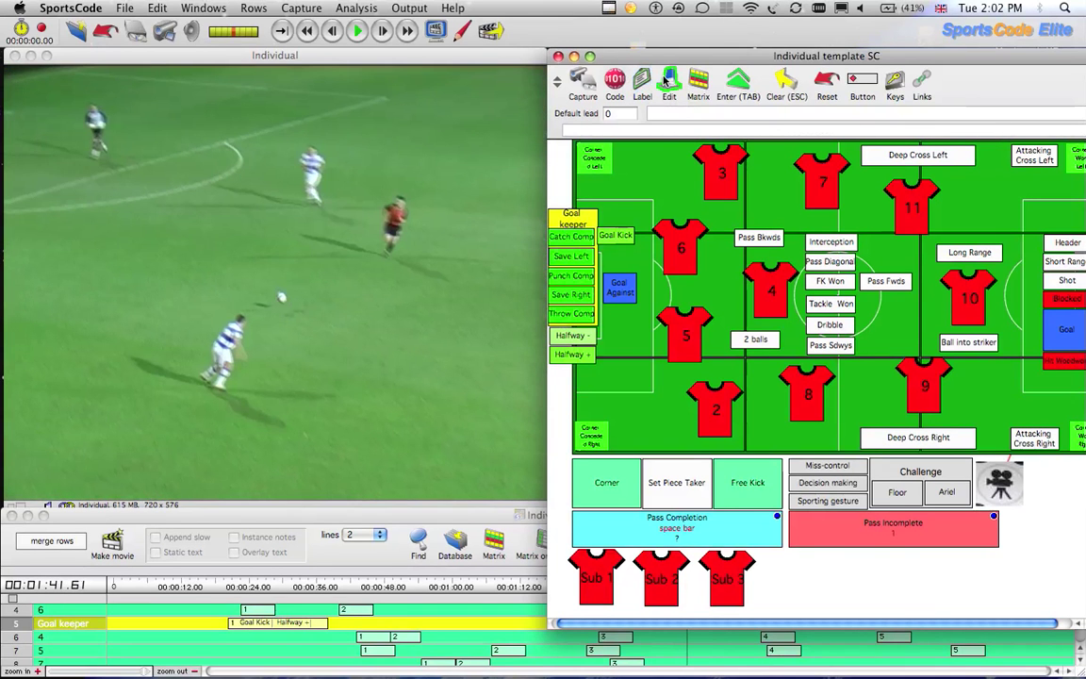
Generate a matrix from the Individual timeline, review the label counts for each player, and close it.
click(454, 517)
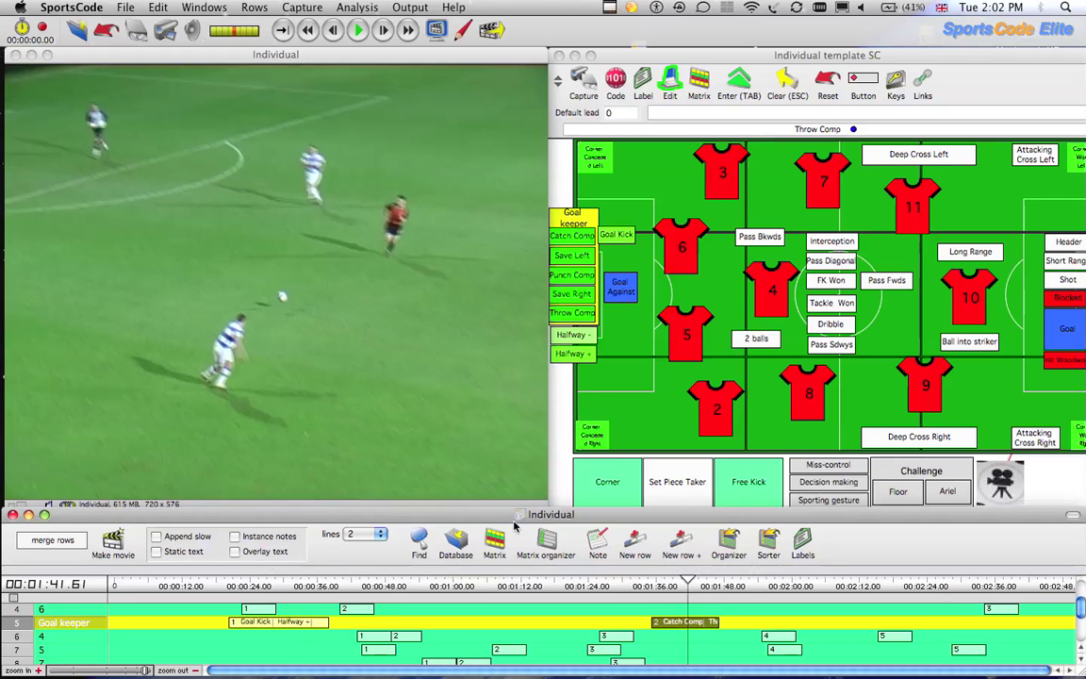
click(492, 542)
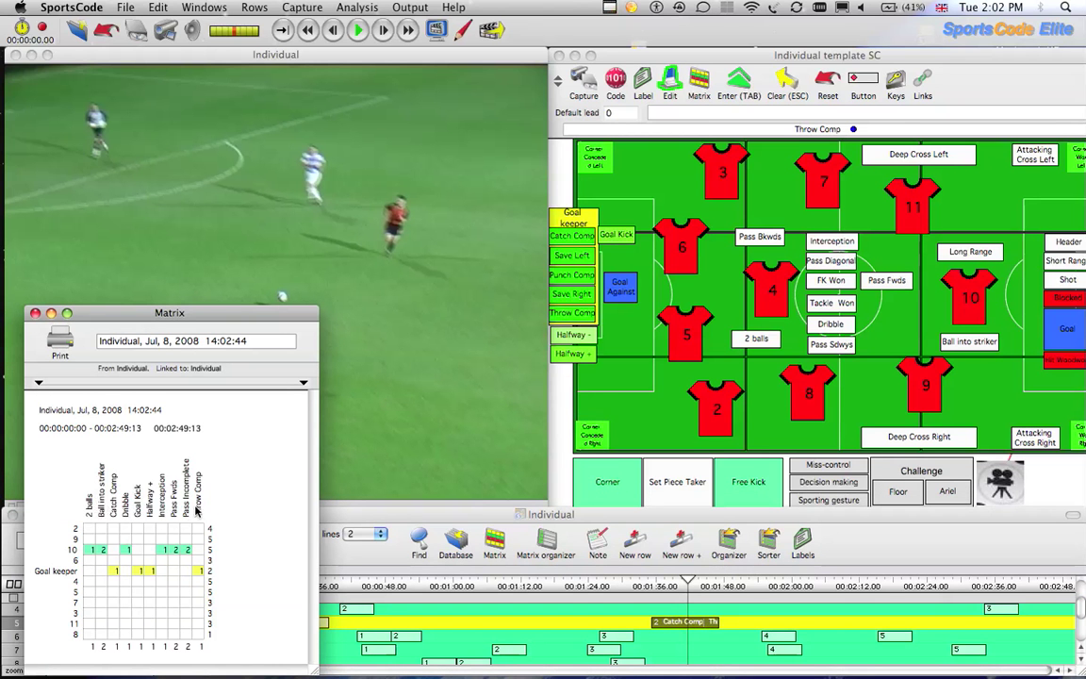
drag(113, 315, 261, 296)
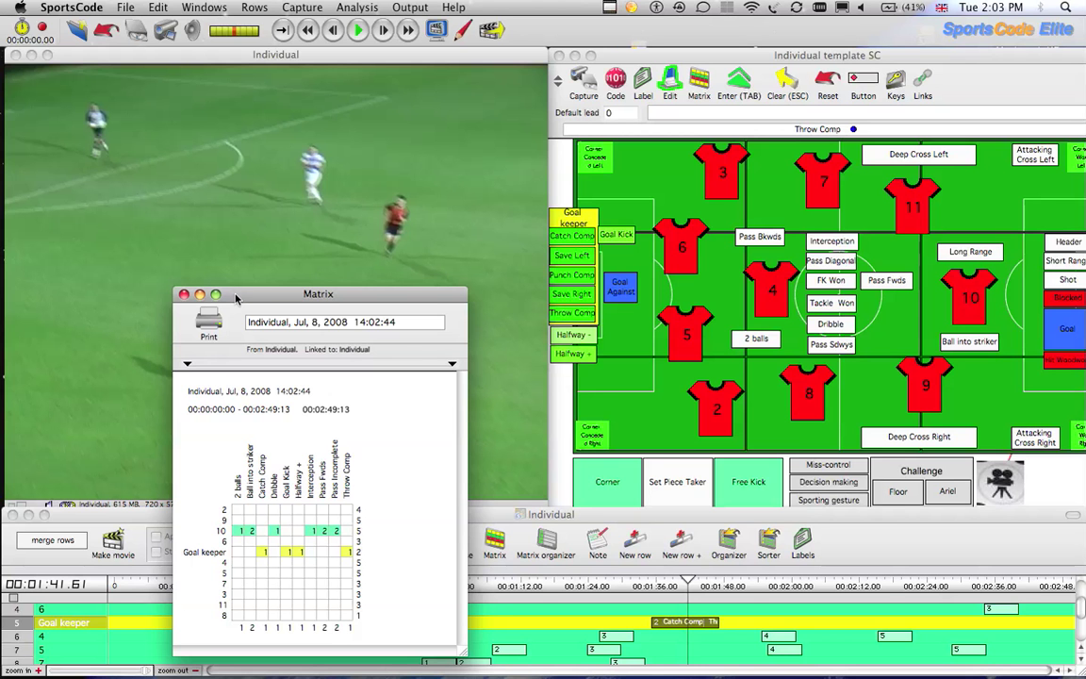
click(184, 295)
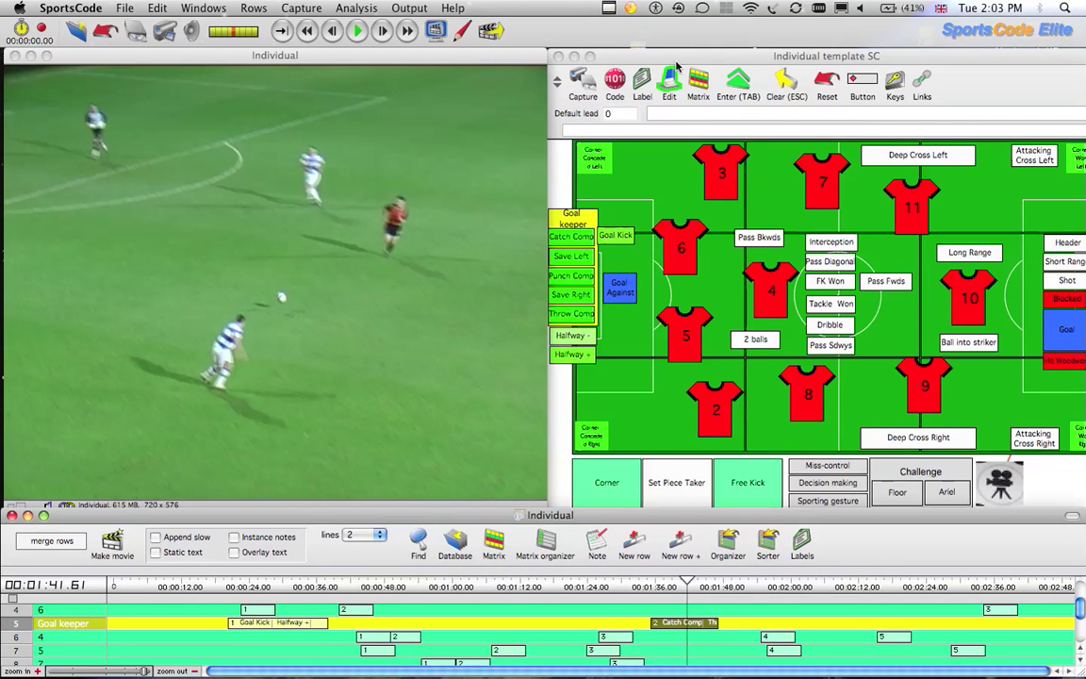
click(678, 60)
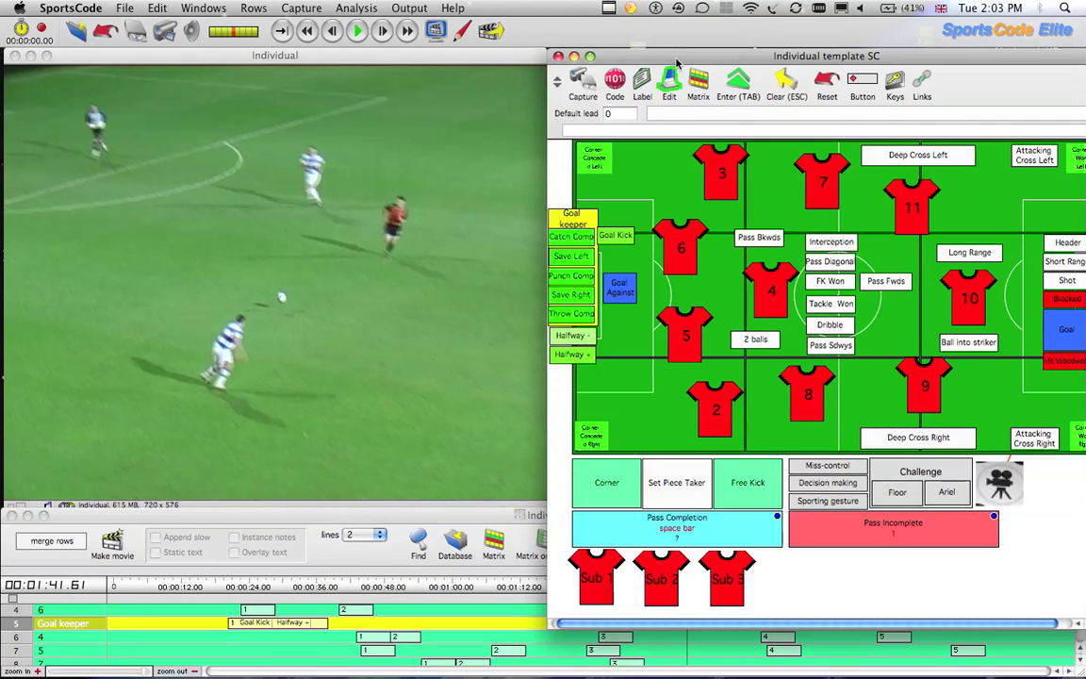
drag(675, 59, 675, 56)
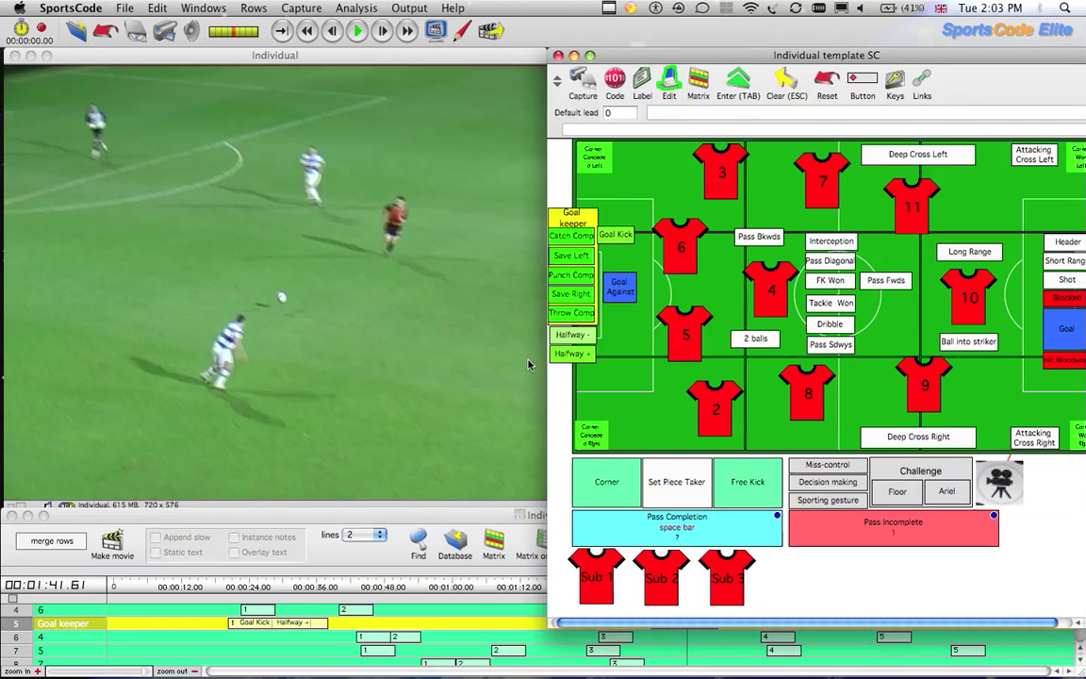
click(429, 521)
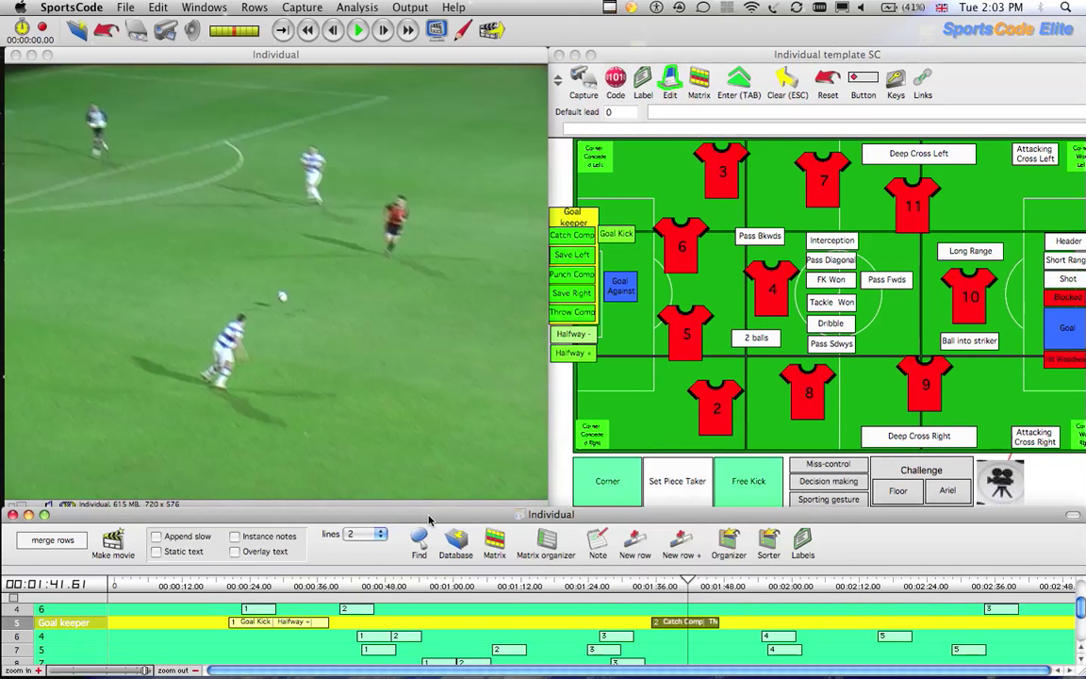